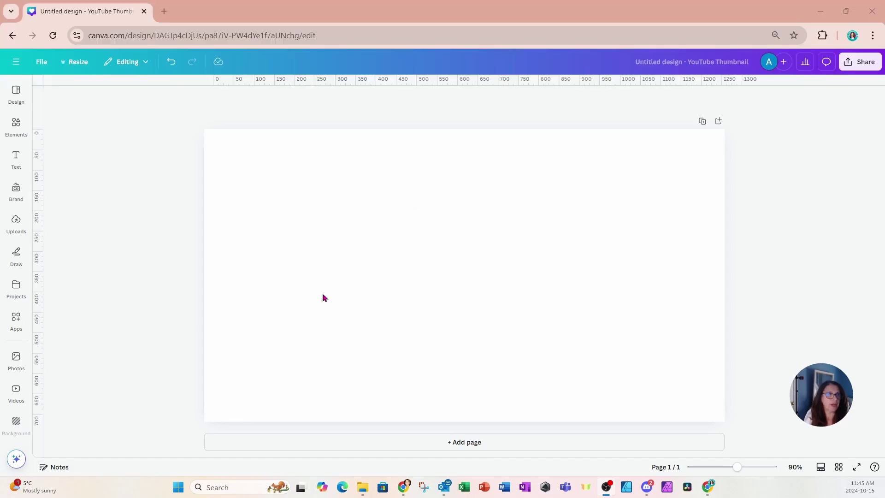
# Step: Add the candy-corn photo from Recently used elements to the page
pyautogui.click(8, 137)
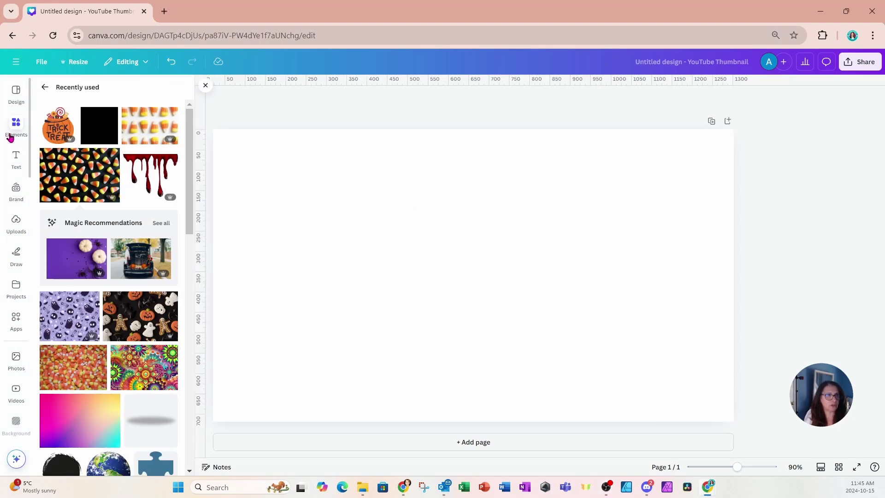
pyautogui.click(64, 177)
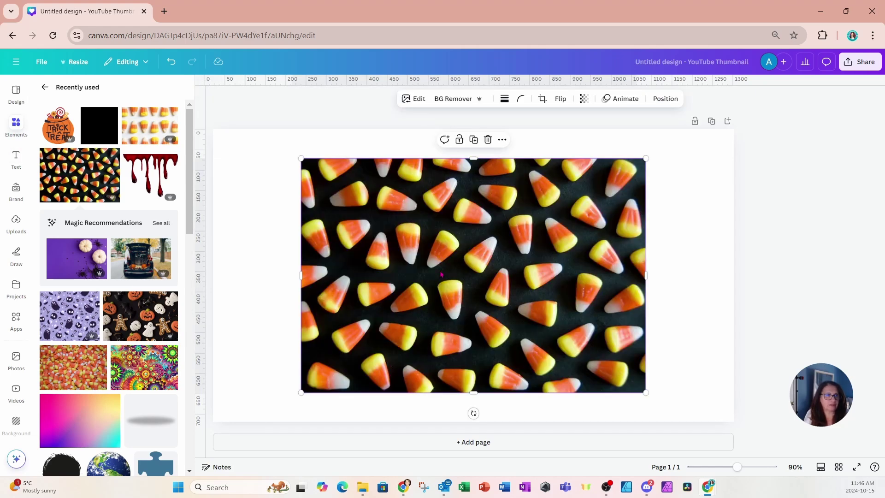
# Step: Find the Text Maker app through the Apps search and open it
pyautogui.click(12, 332)
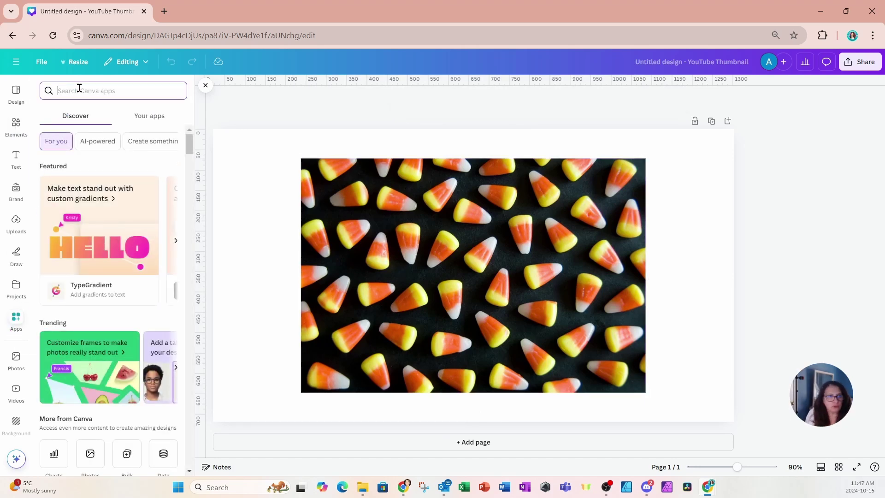
pyautogui.write('TEXT')
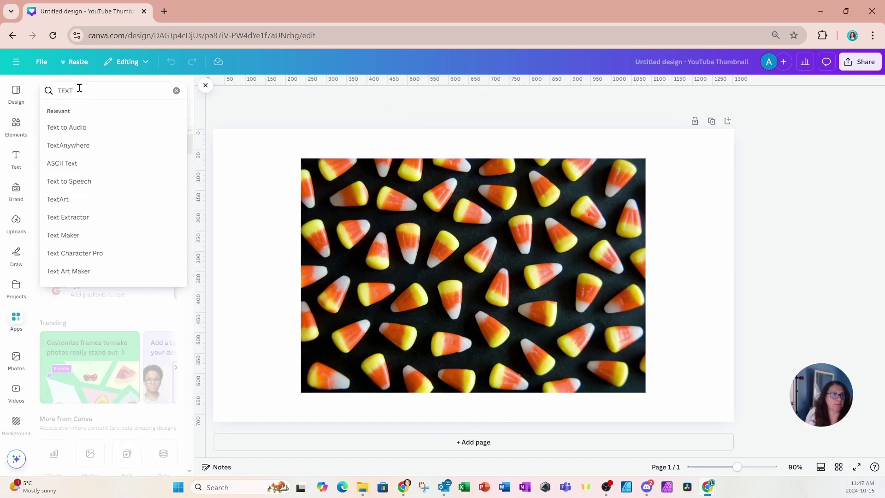
pyautogui.click(64, 236)
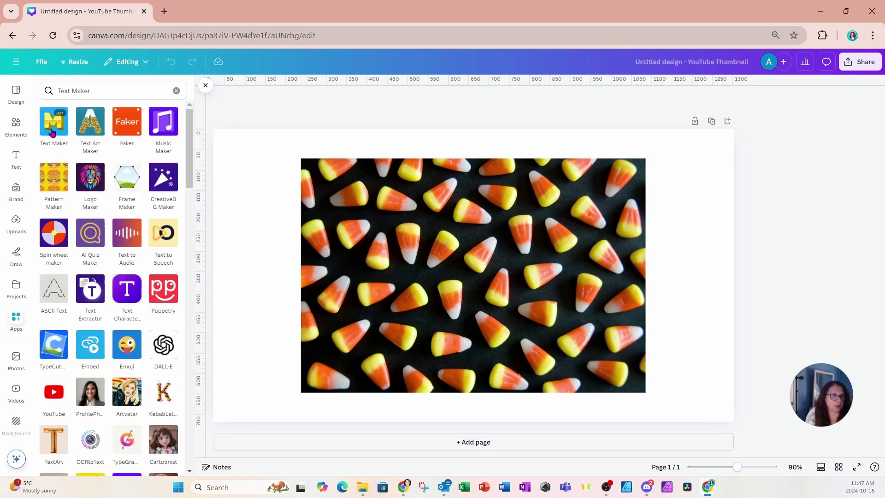
pyautogui.click(54, 121)
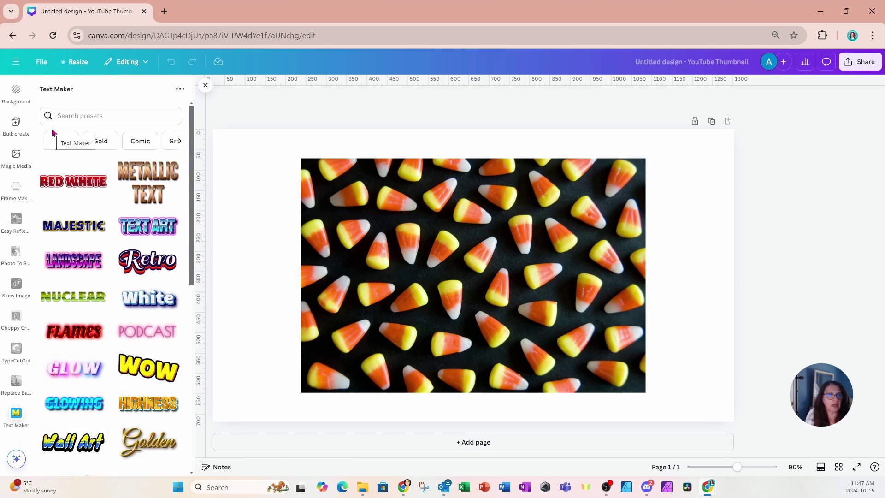
# Step: Apply the NINJA text style preset from the Text Maker gallery
pyautogui.scroll(-4, 124, 222)
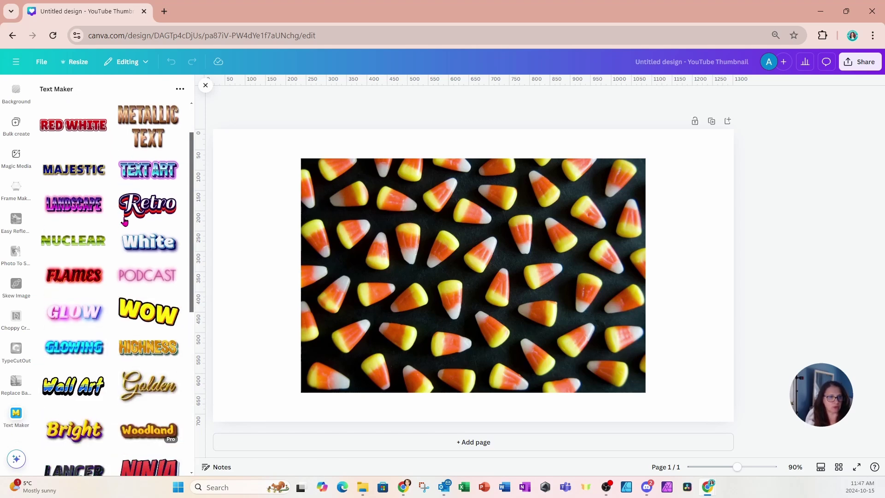
pyautogui.scroll(-2, 124, 222)
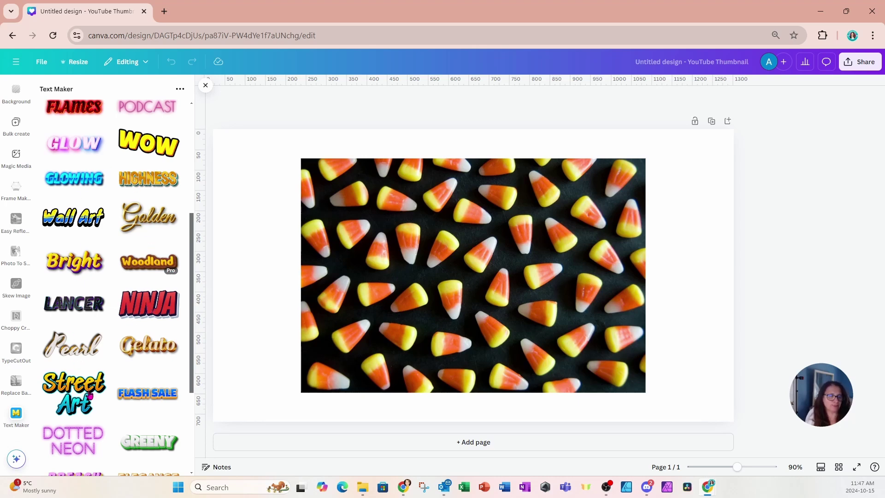
pyautogui.click(143, 311)
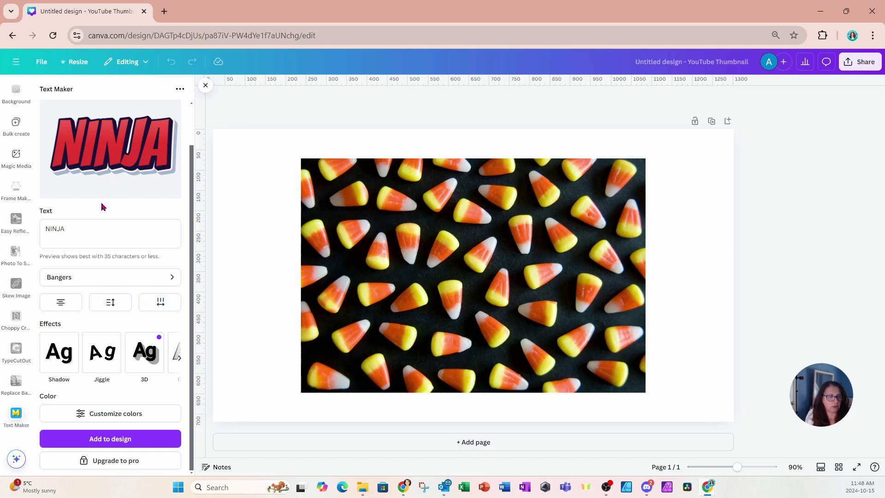
# Step: Change the preset text to TRICK and show the Filling effect's Image texture settings
pyautogui.click(175, 358)
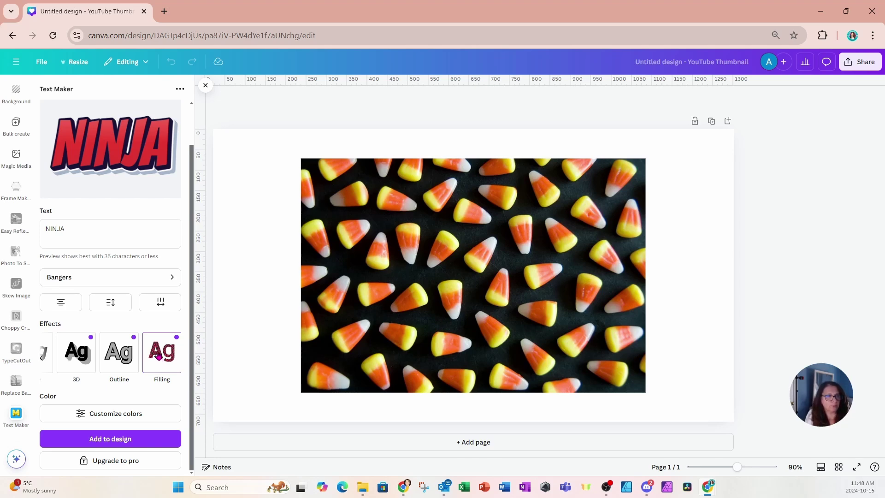
pyautogui.moveTo(75, 228); pyautogui.dragTo(41, 230)
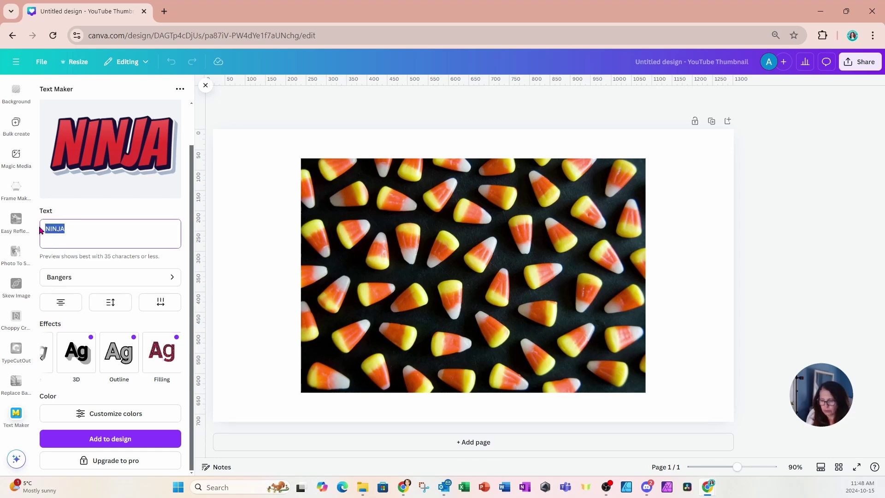
pyautogui.write('TRICK')
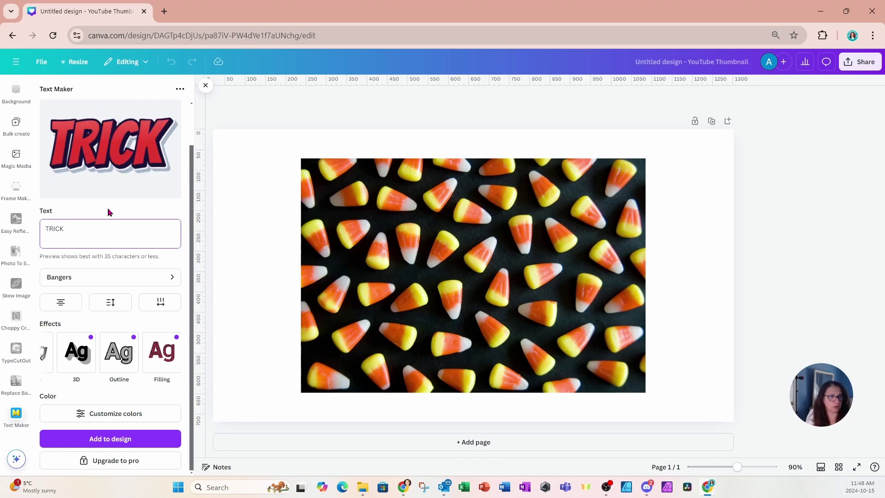
pyautogui.click(163, 357)
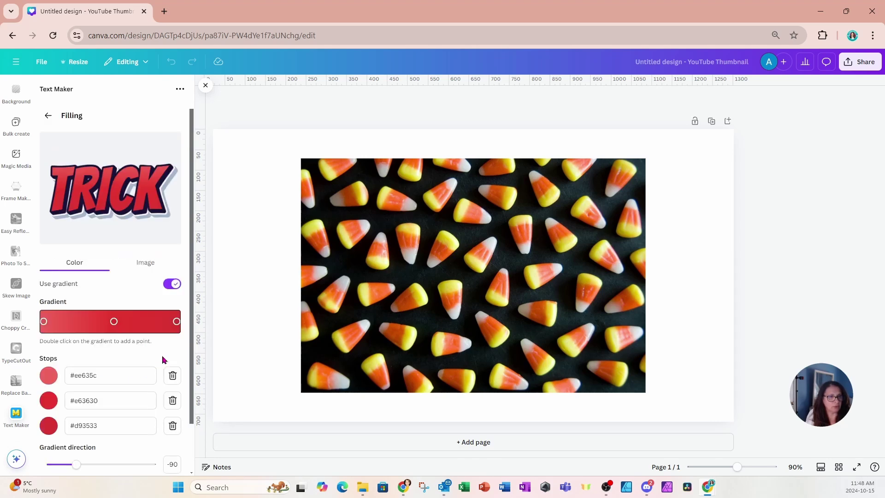
pyautogui.click(146, 264)
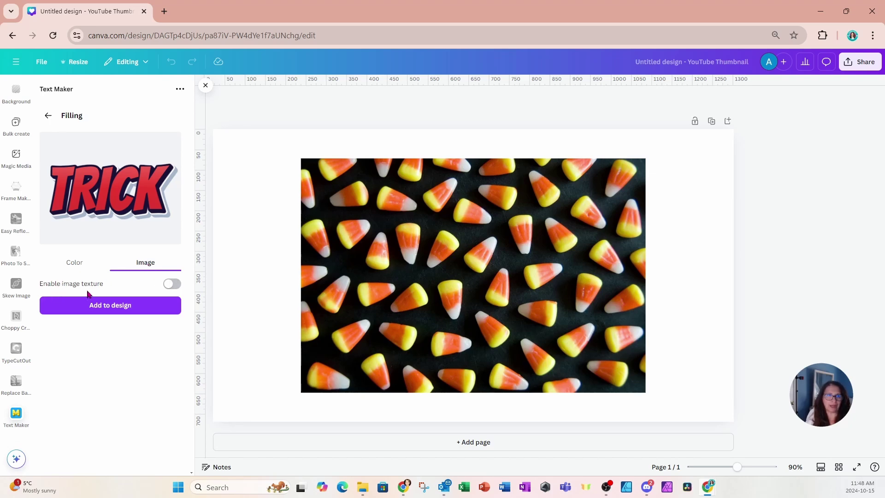
# Step: Remove the photo's black background and use it as the texture filling TRICK
pyautogui.click(461, 276)
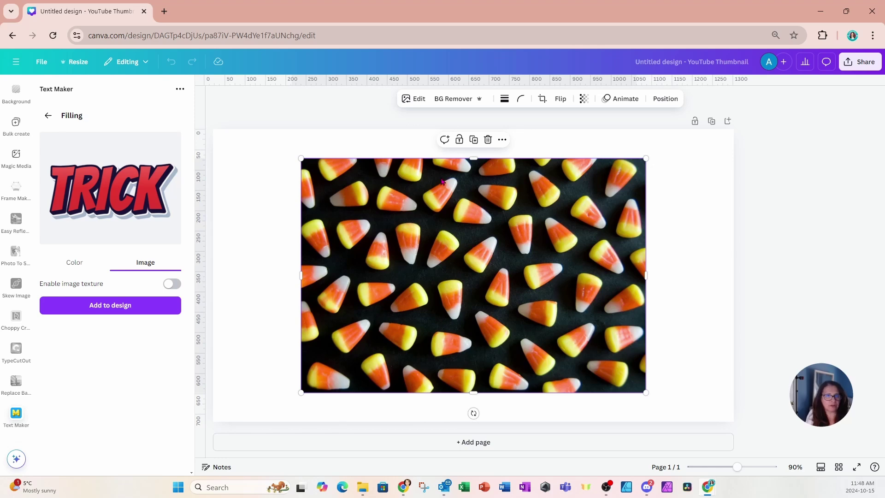
pyautogui.click(447, 100)
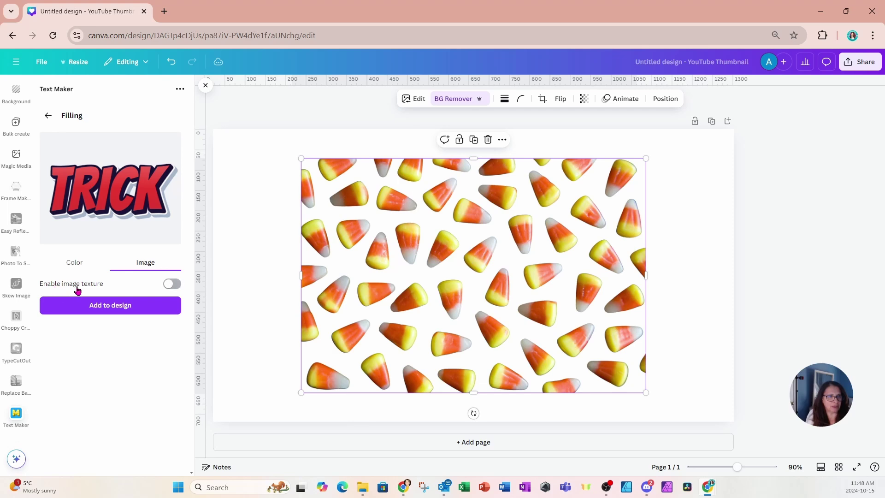
pyautogui.click(170, 287)
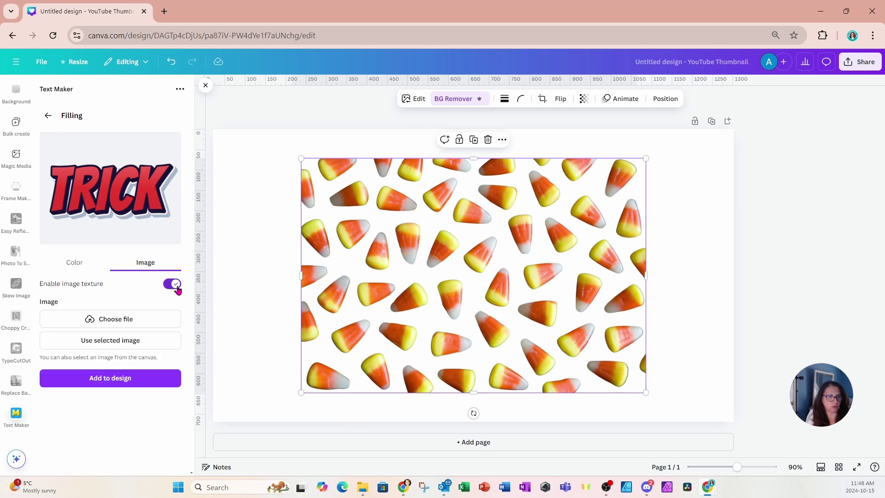
pyautogui.click(69, 347)
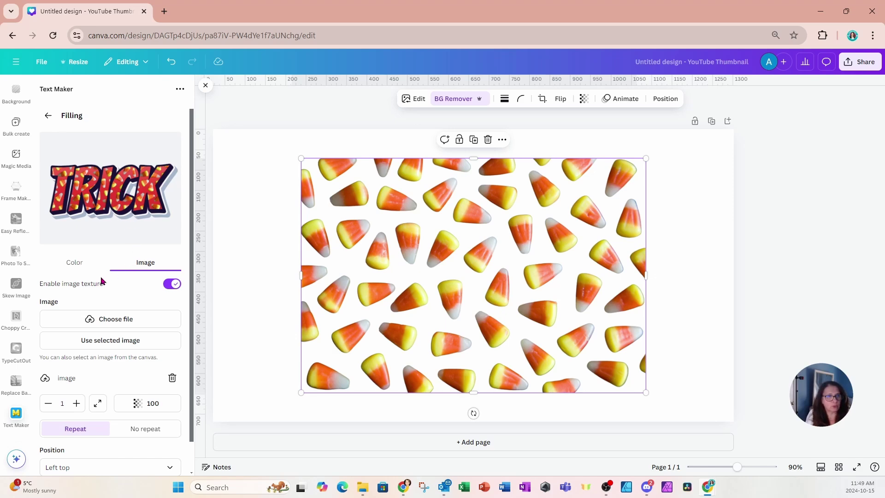
# Step: Stretch the candy-corn texture at 0.8 scale, keeping the Left top position
pyautogui.scroll(-2, 102, 280)
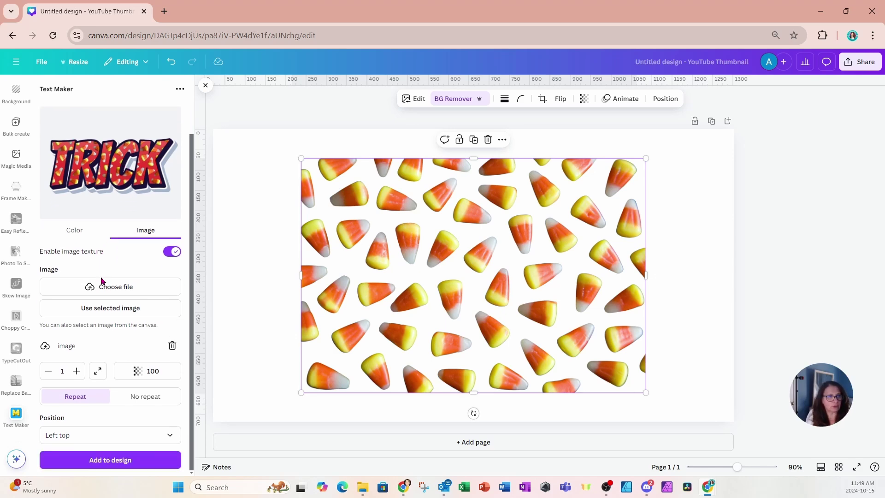
pyautogui.click(47, 372)
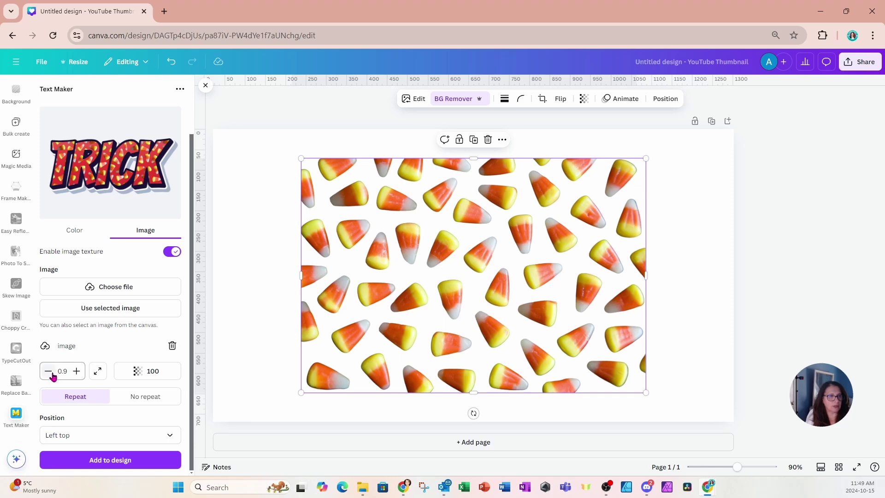
pyautogui.click(49, 373)
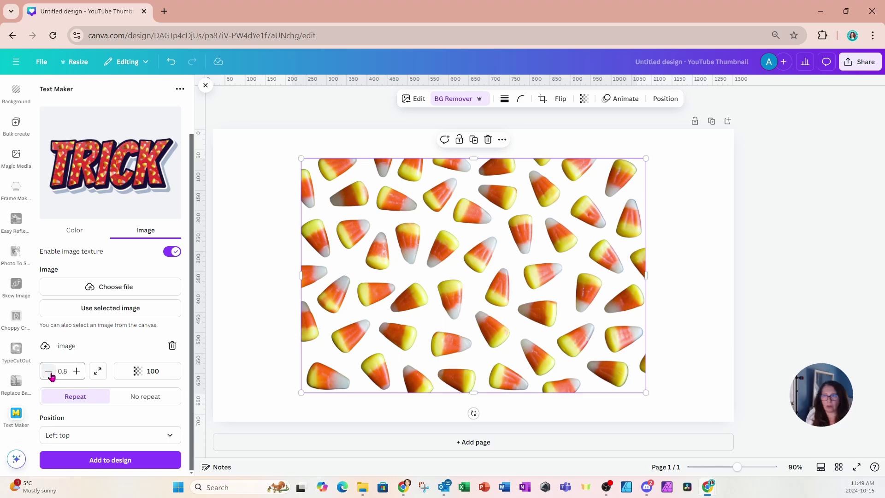
pyautogui.click(75, 371)
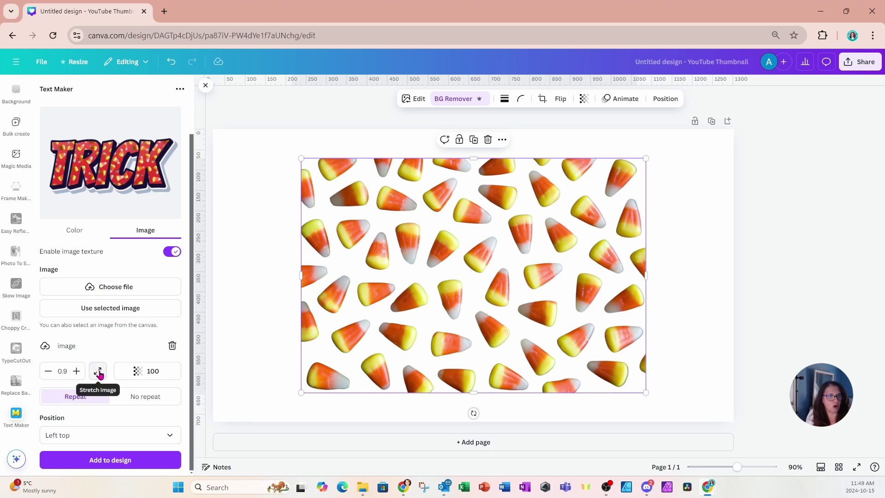
pyautogui.click(98, 373)
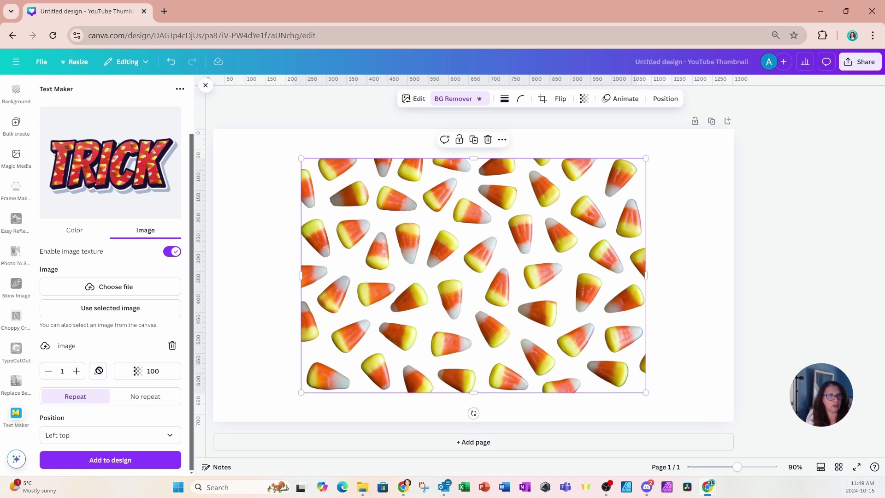
pyautogui.click(48, 372)
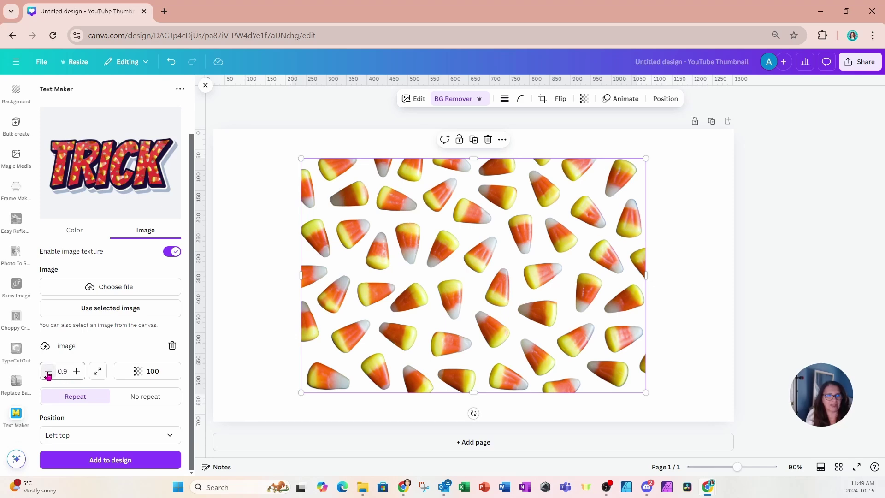
pyautogui.click(48, 371)
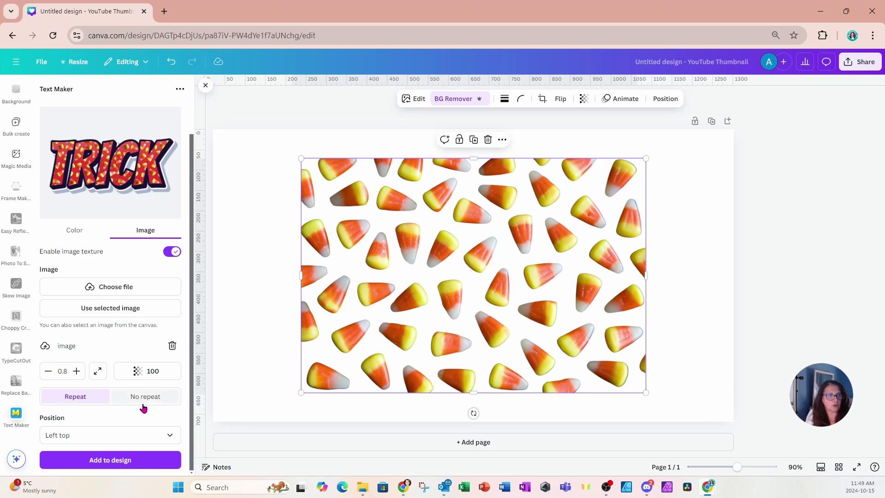
pyautogui.click(173, 438)
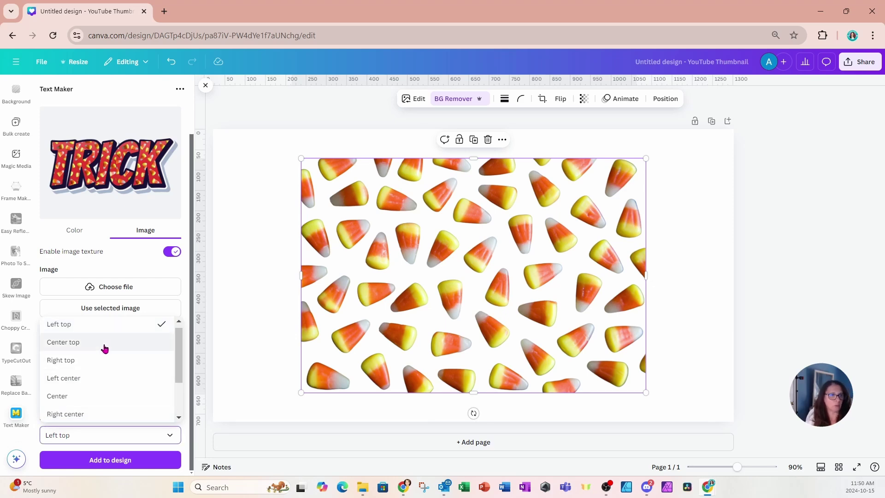
pyautogui.click(138, 265)
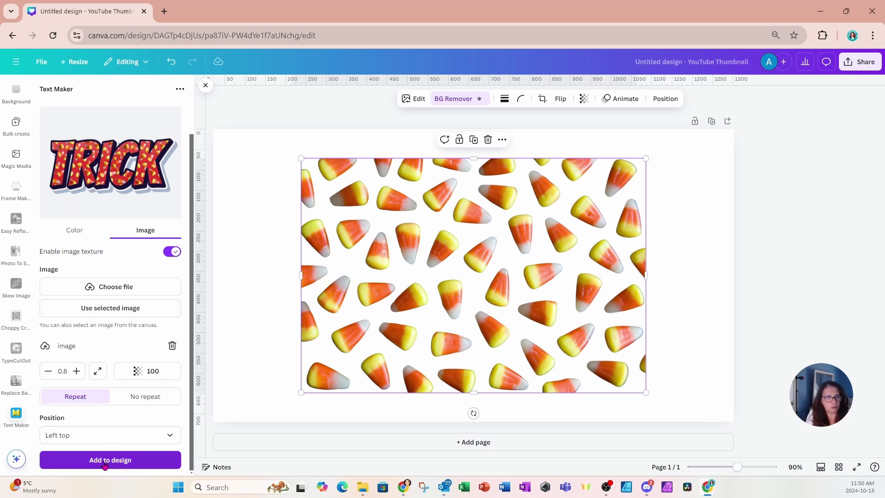
# Step: Place TRICK at Medium quality on a new page 2, moved into the upper half
pyautogui.click(256, 442)
pyautogui.click(161, 464)
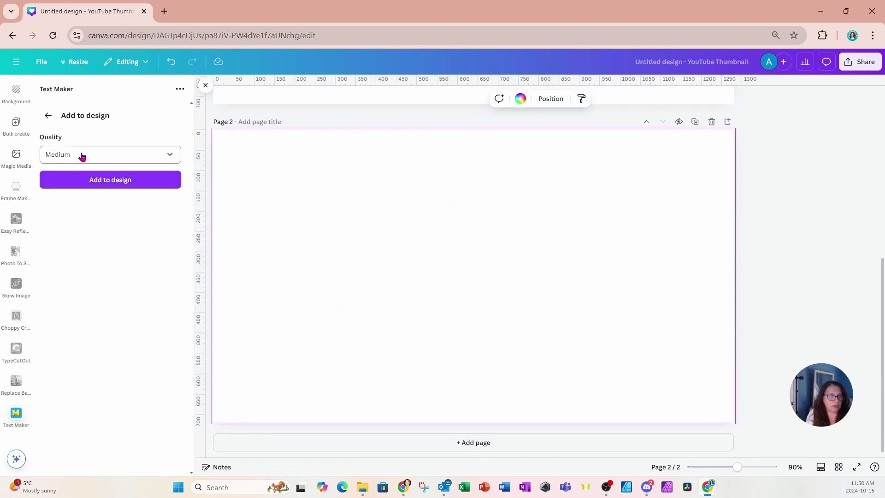
pyautogui.click(170, 159)
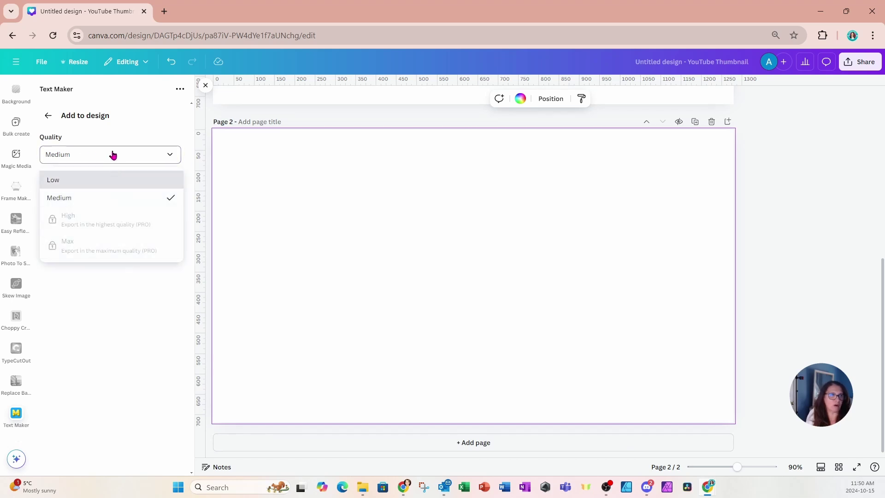
pyautogui.click(122, 137)
pyautogui.click(124, 184)
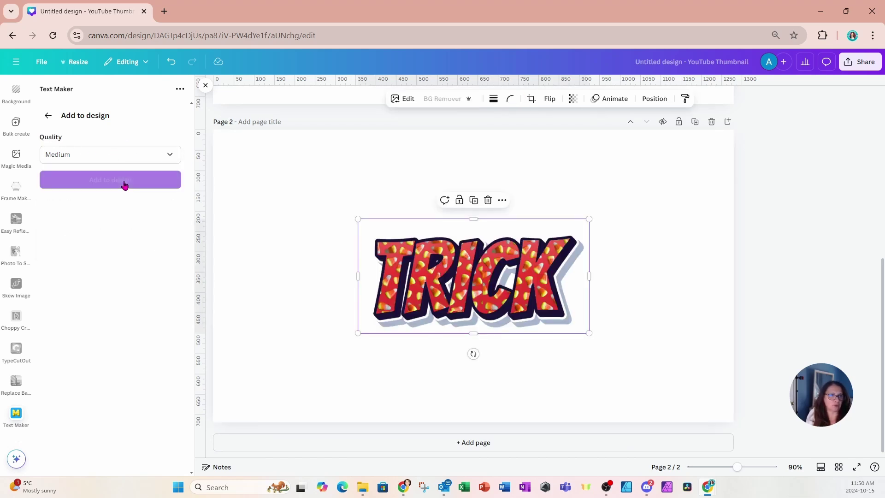
pyautogui.moveTo(475, 295); pyautogui.dragTo(475, 238)
# Step: Recolour the first gradient stop of the text fill to #f5a900
pyautogui.scroll(4, 287, 275)
pyautogui.scroll(3, 286, 273)
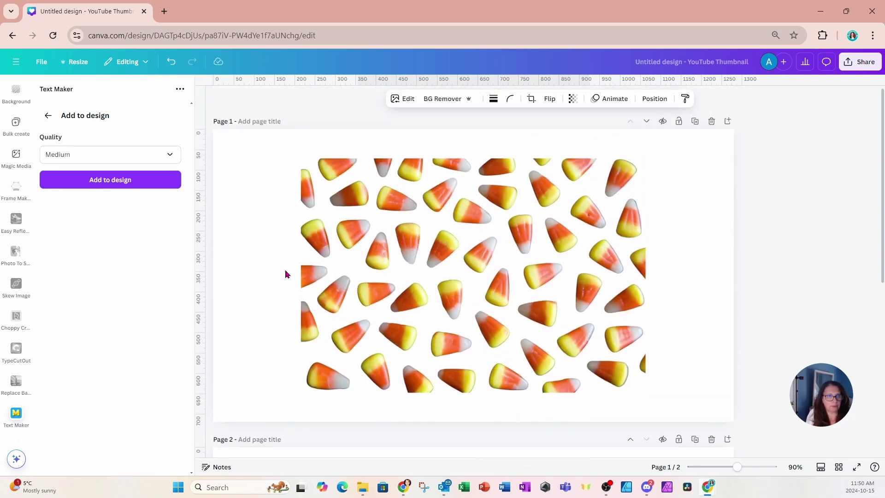
pyautogui.click(48, 118)
pyautogui.click(351, 263)
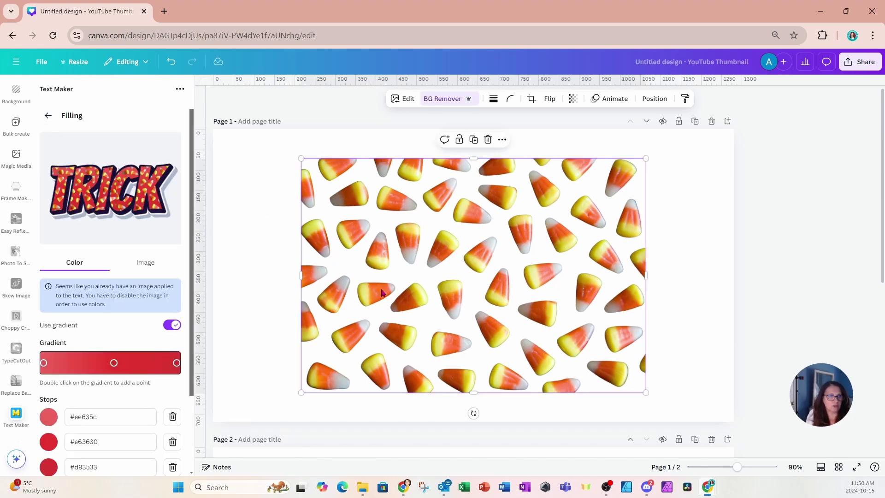
pyautogui.scroll(-2, 71, 331)
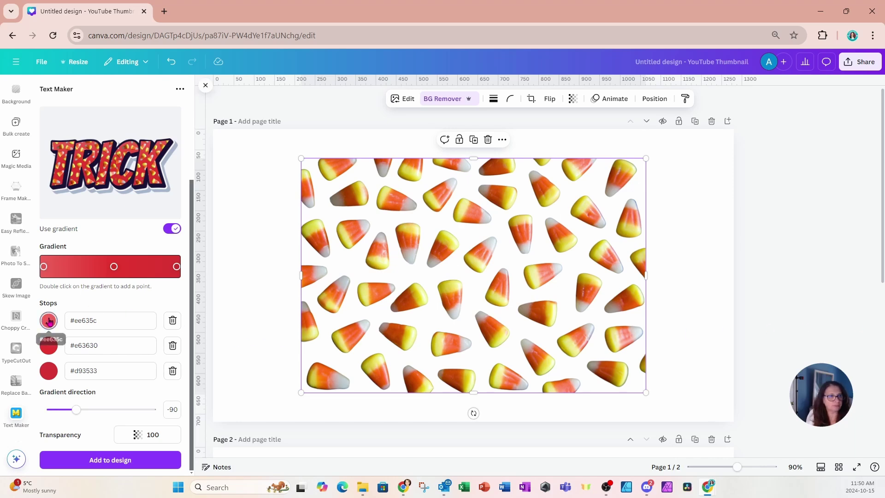
pyautogui.click(49, 321)
pyautogui.moveTo(49, 399); pyautogui.dragTo(63, 399)
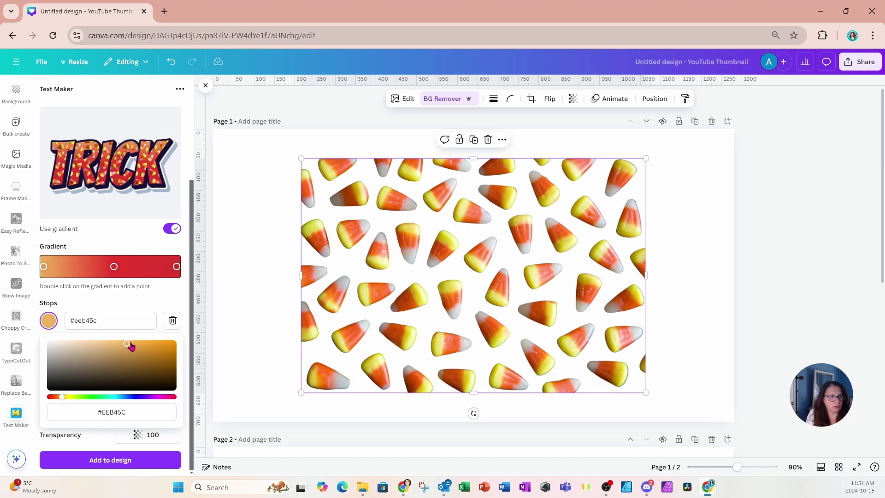
pyautogui.moveTo(131, 345); pyautogui.dragTo(187, 347)
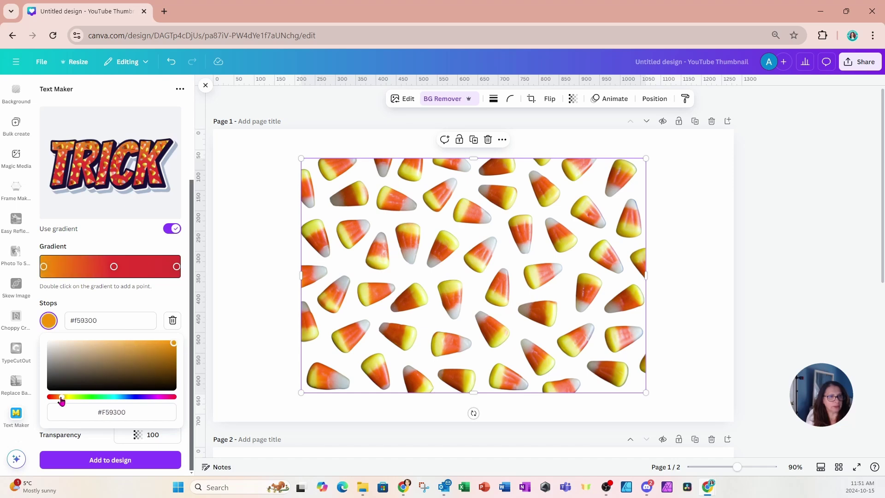
pyautogui.moveTo(61, 398); pyautogui.dragTo(63, 401)
pyautogui.click(114, 321)
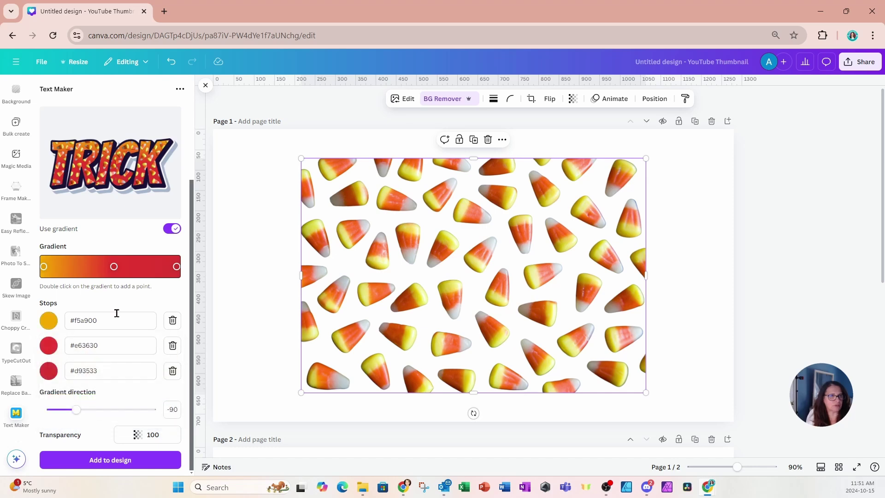
# Step: Copy #f5a900 into the second and third gradient stops
pyautogui.moveTo(116, 320); pyautogui.dragTo(52, 321)
pyautogui.hotkey('ctrl', 'c')
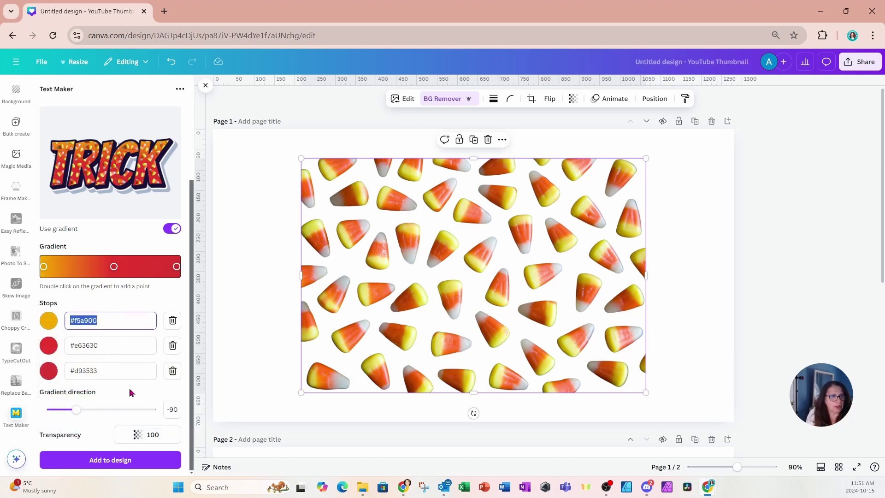
pyautogui.click(110, 370)
pyautogui.moveTo(110, 370); pyautogui.dragTo(53, 375)
pyautogui.hotkey('ctrl', 'v')
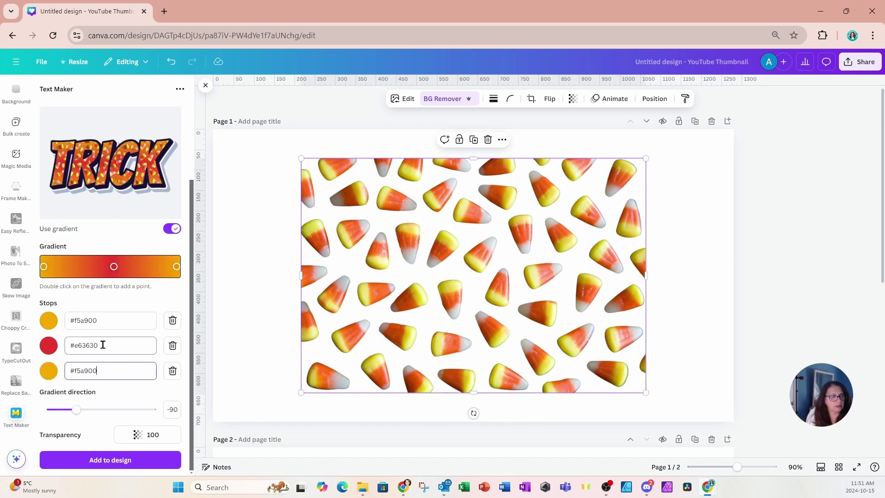
pyautogui.moveTo(103, 345); pyautogui.dragTo(65, 345)
pyautogui.hotkey('ctrl', 'v')
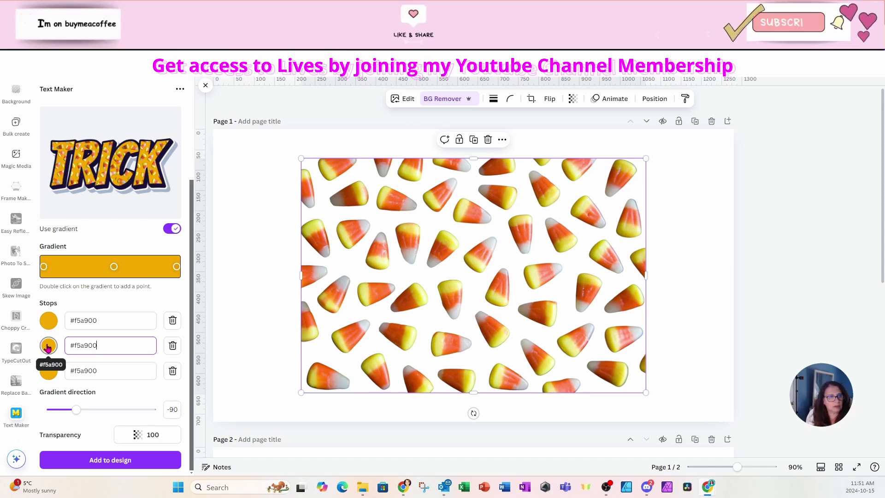
# Step: Set the middle gradient stop to orange #F57600
pyautogui.click(50, 346)
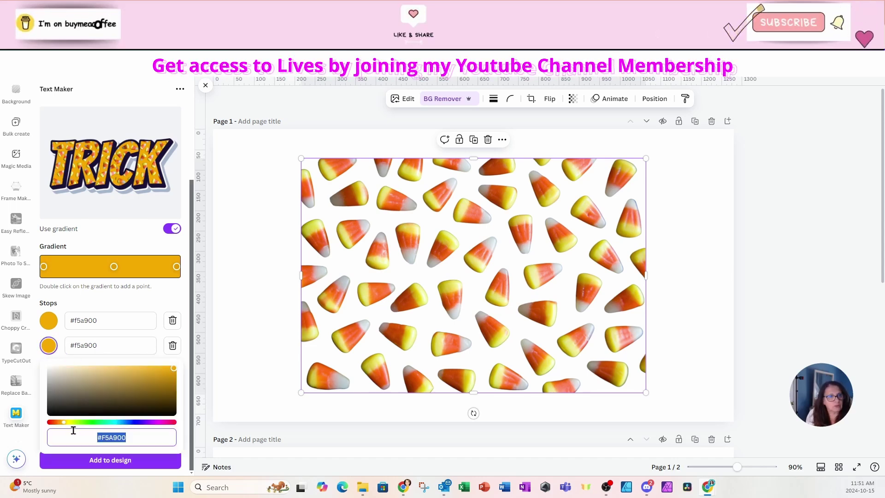
pyautogui.click(64, 424)
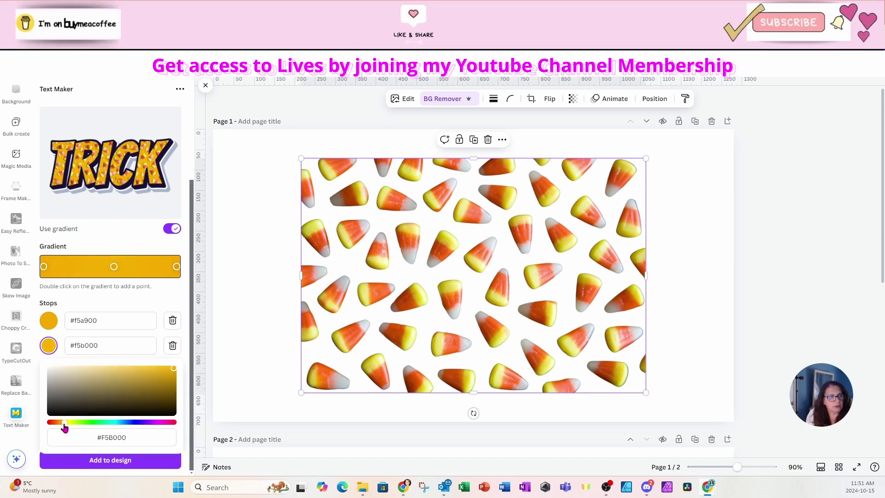
pyautogui.moveTo(64, 427); pyautogui.dragTo(60, 426)
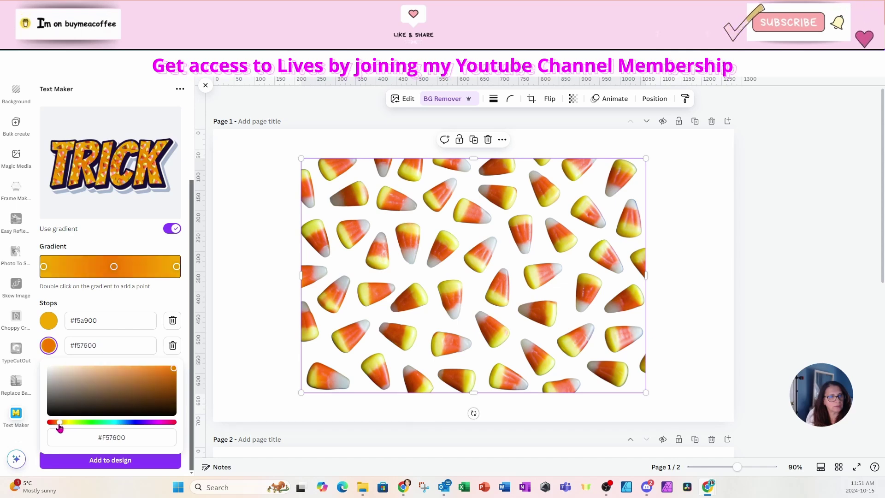
pyautogui.click(109, 302)
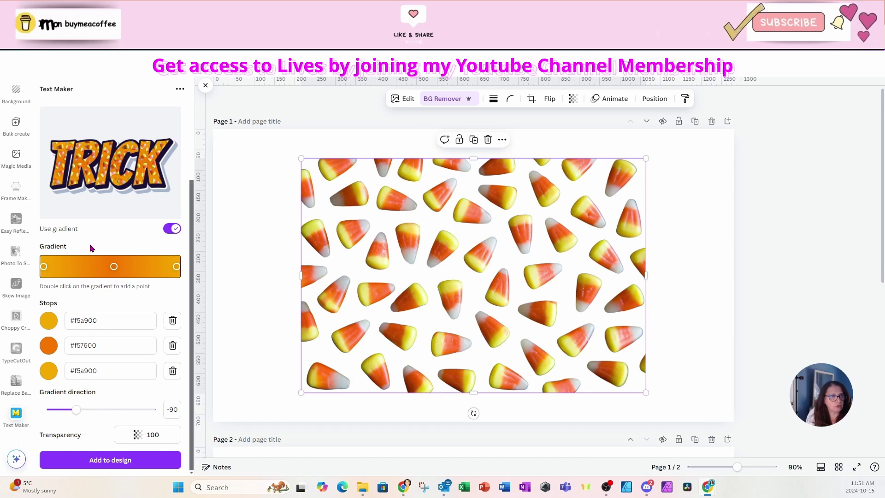
# Step: Replace the text TRICK with TREAT in Text Maker
pyautogui.scroll(3, 91, 248)
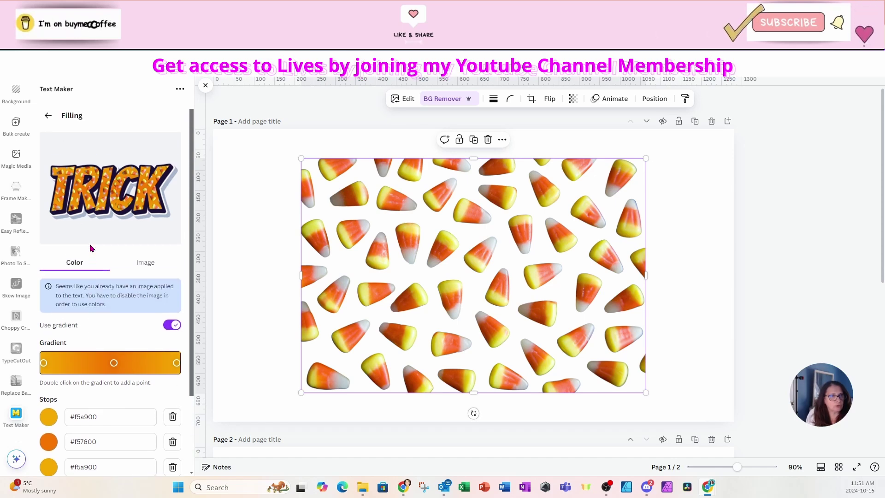
pyautogui.click(48, 116)
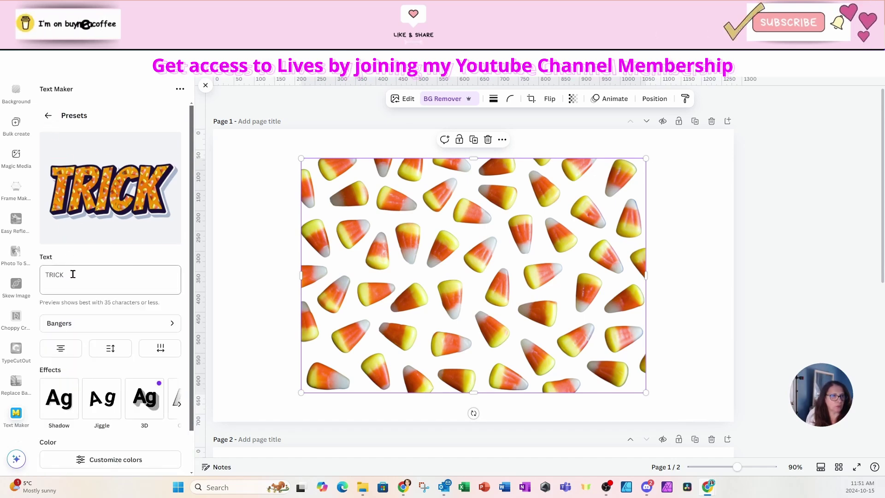
pyautogui.moveTo(73, 274); pyautogui.dragTo(41, 273)
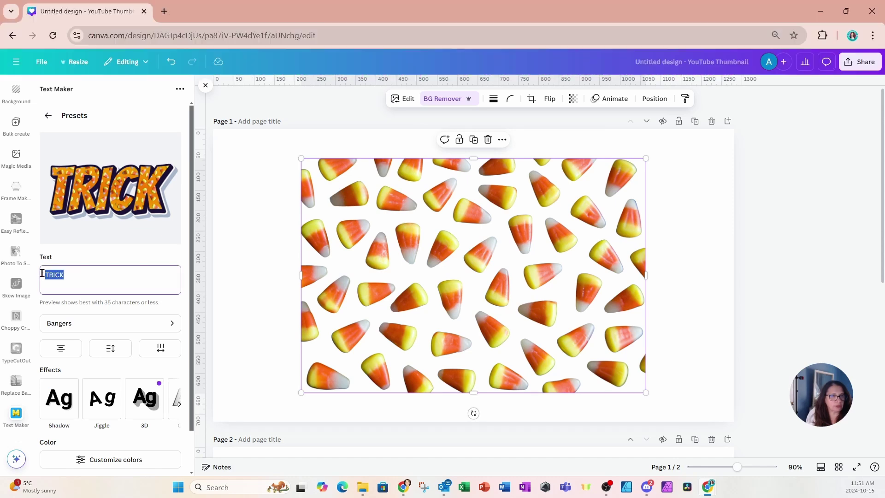
pyautogui.write('tREA')
pyautogui.press('BackSpace')
pyautogui.press('BackSpace')
pyautogui.press('BackSpace')
pyautogui.press('BackSpace')
pyautogui.write('treat')
pyautogui.press('BackSpace')
pyautogui.press('BackSpace')
pyautogui.press('BackSpace')
pyautogui.press('BackSpace')
pyautogui.press('BackSpace')
pyautogui.write('TREAT')
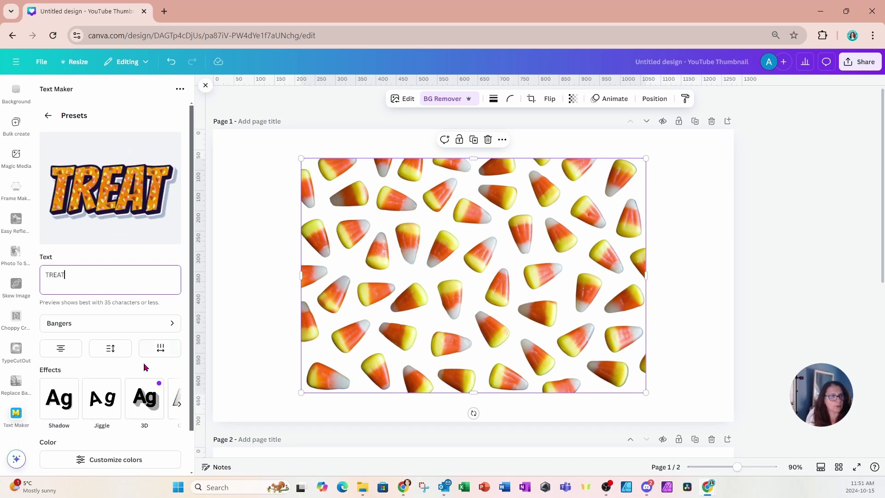
# Step: Add TREAT to page 2 and position it directly below TRICK
pyautogui.scroll(-1, 144, 368)
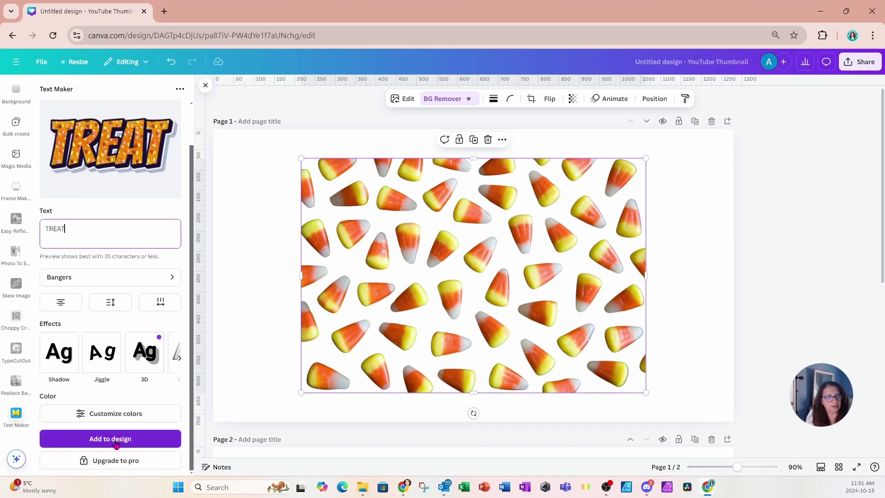
pyautogui.scroll(-7, 394, 391)
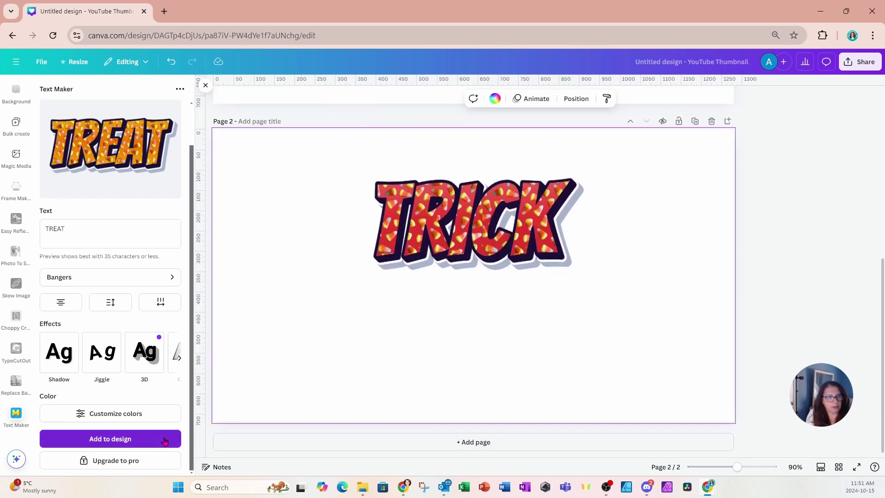
pyautogui.click(90, 440)
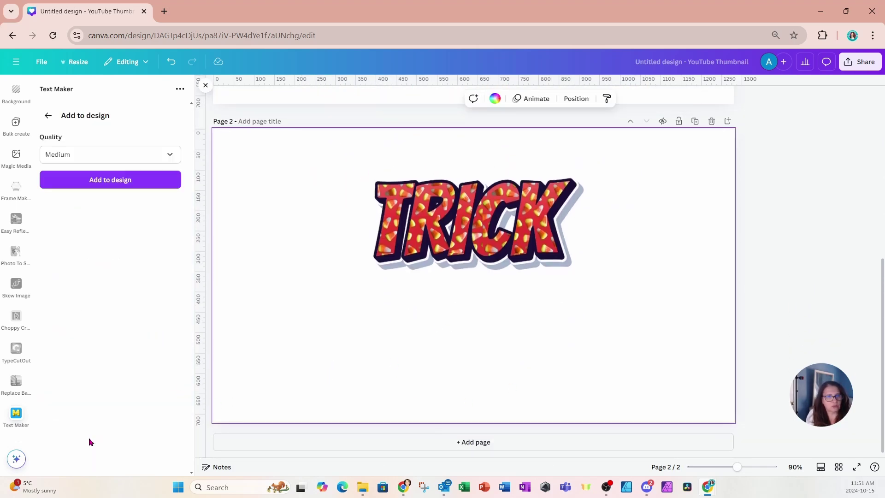
pyautogui.click(112, 179)
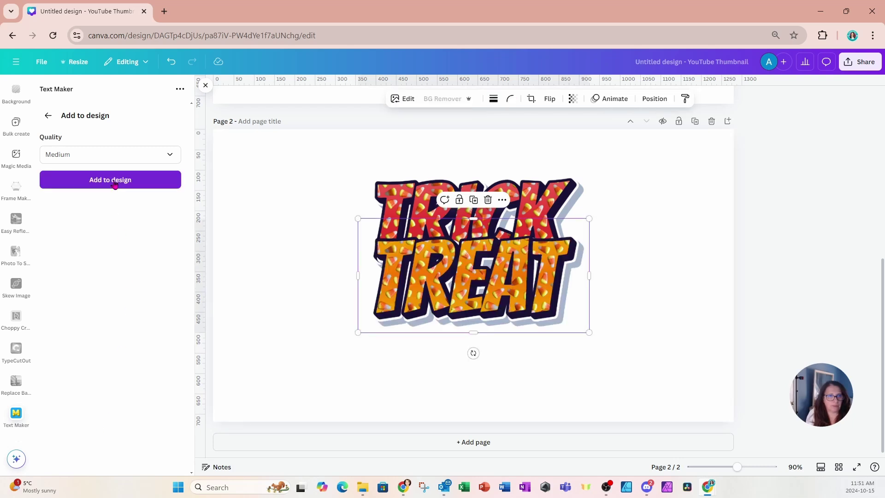
pyautogui.moveTo(480, 290); pyautogui.dragTo(474, 341)
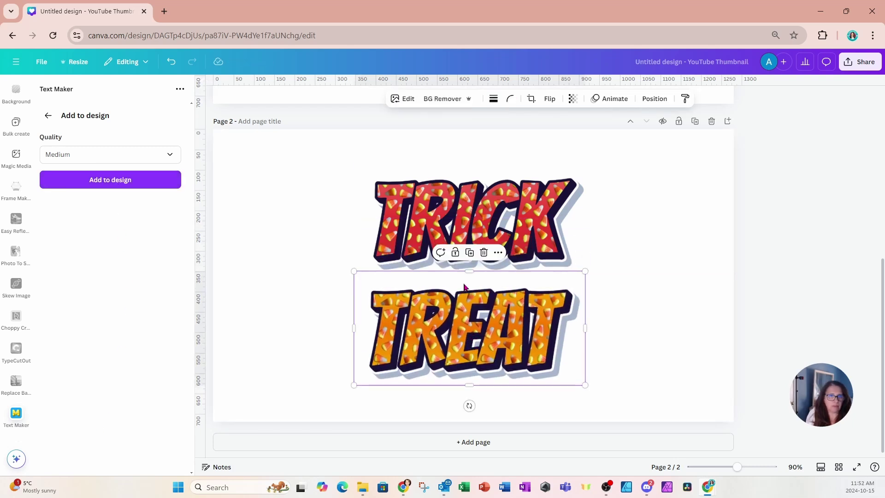
# Step: Turn off the image texture on TREAT's filling, leaving plain gradient letters
pyautogui.click(48, 117)
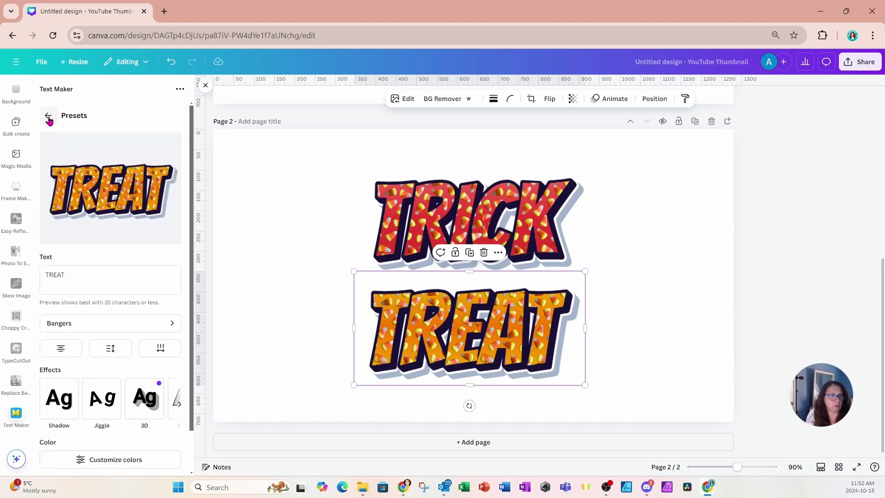
pyautogui.click(181, 405)
pyautogui.click(170, 402)
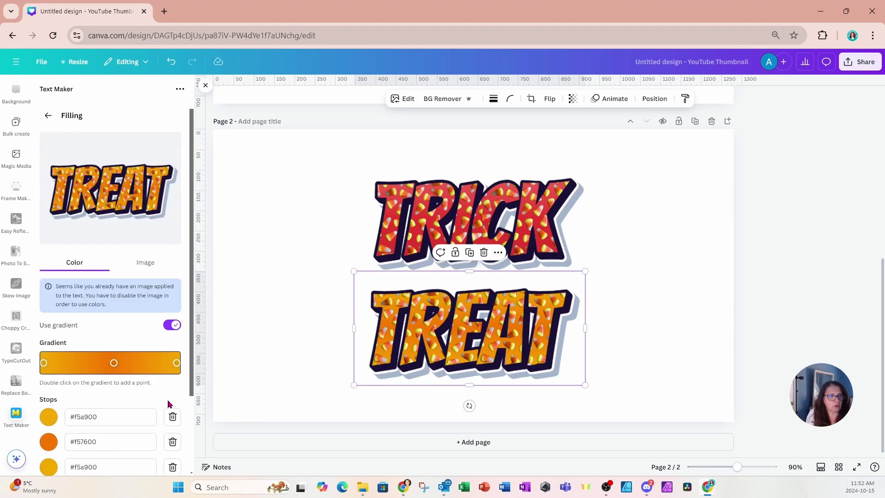
pyautogui.click(145, 262)
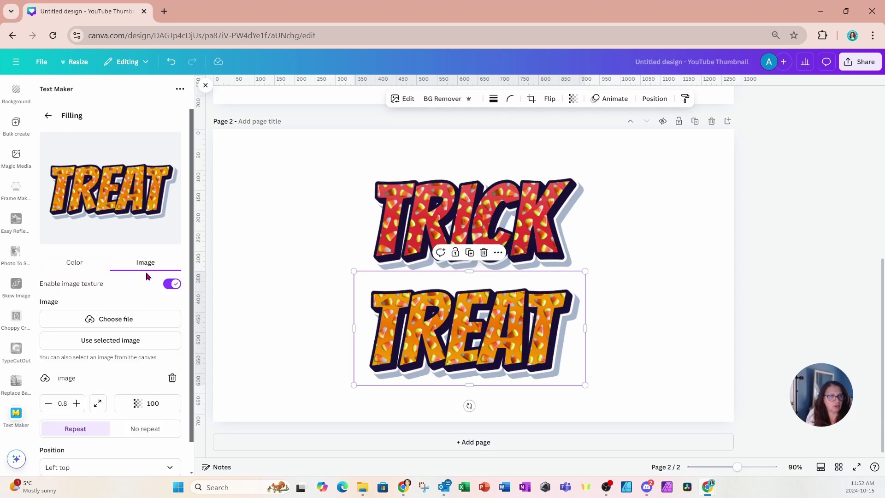
pyautogui.click(171, 284)
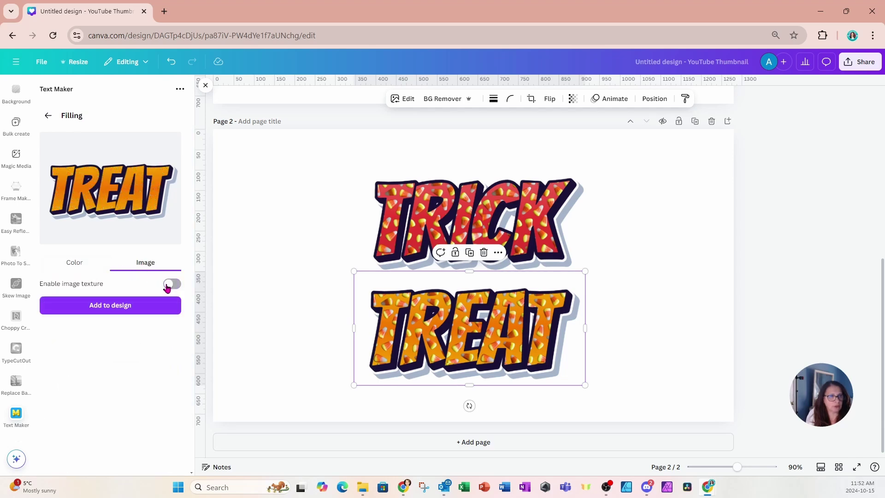
pyautogui.click(48, 118)
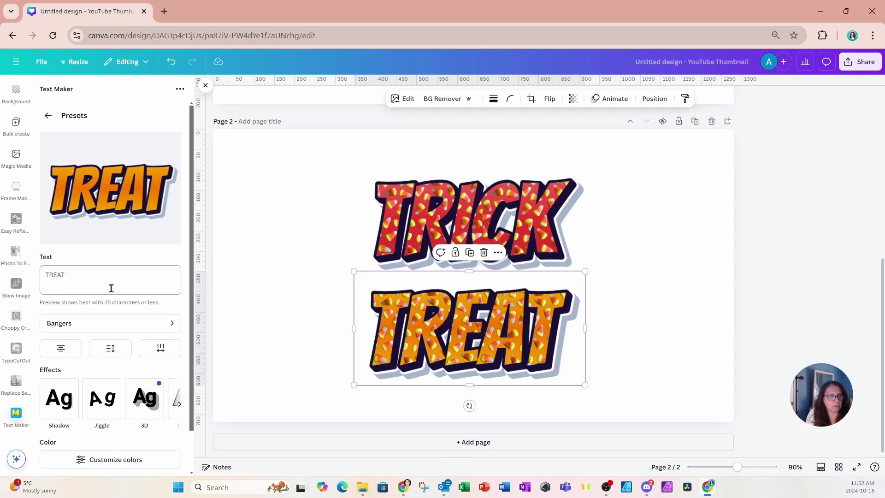
pyautogui.scroll(-2, 110, 287)
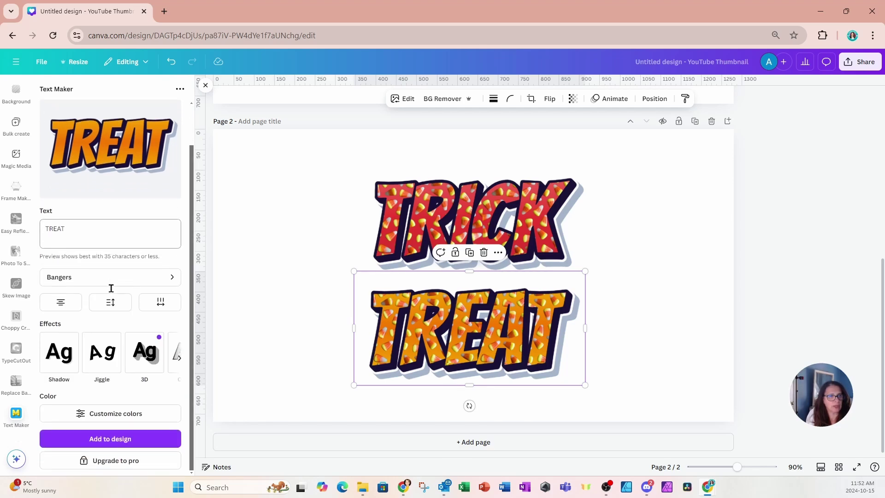
# Step: Open the TREAT gradient fill's colours and recolour its first stop to coral red
pyautogui.click(83, 414)
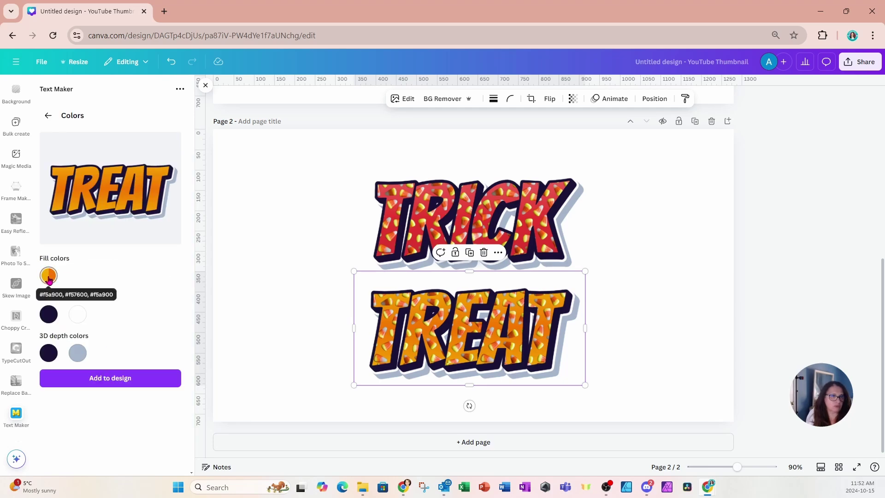
pyautogui.click(49, 276)
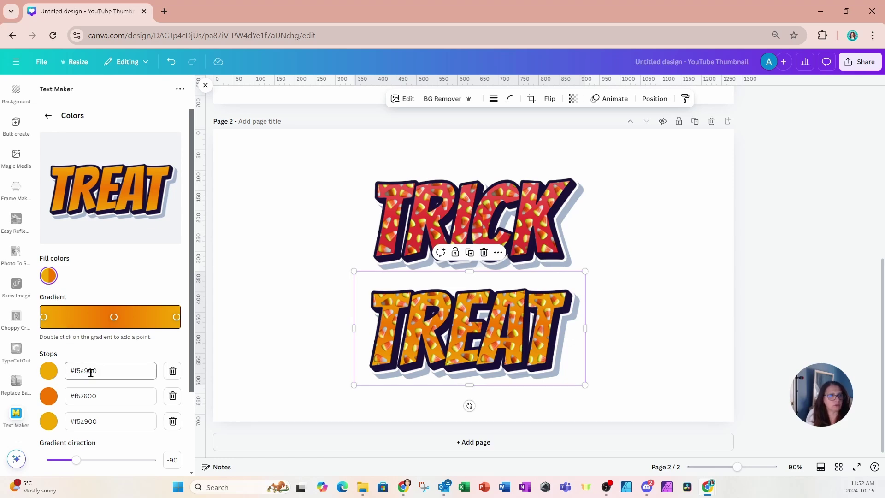
pyautogui.click(49, 371)
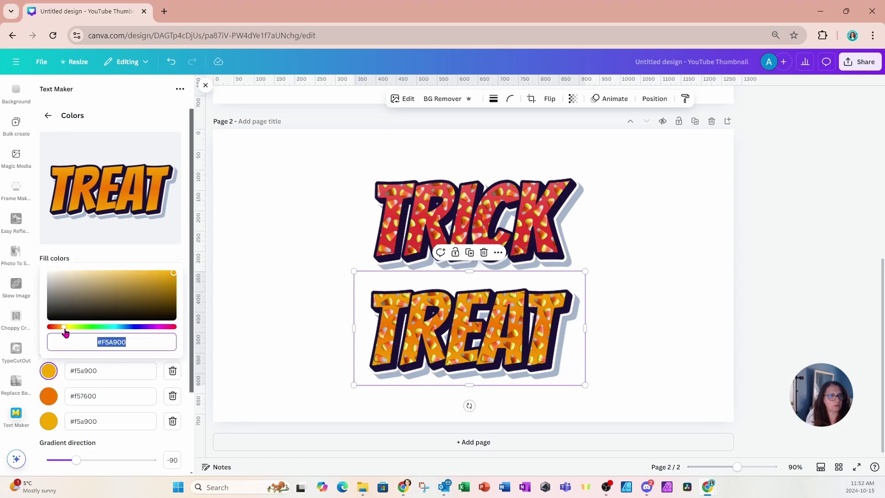
pyautogui.moveTo(64, 326); pyautogui.dragTo(52, 332)
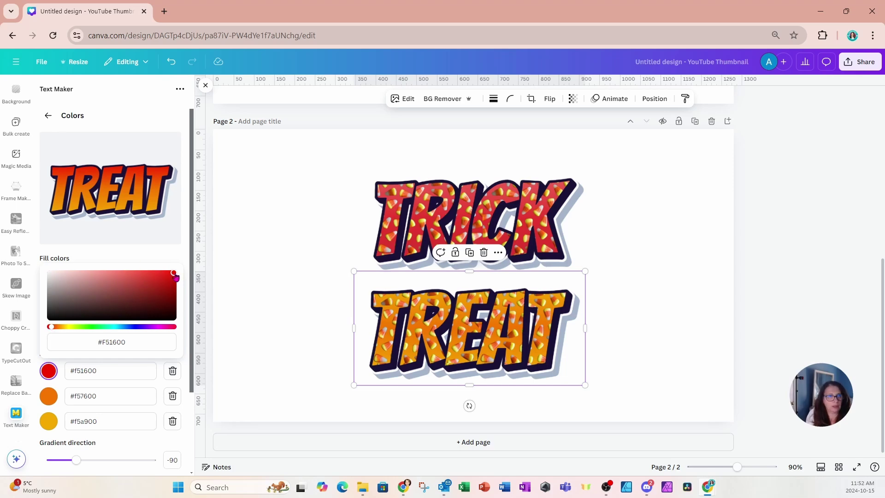
pyautogui.moveTo(171, 275); pyautogui.dragTo(49, 274)
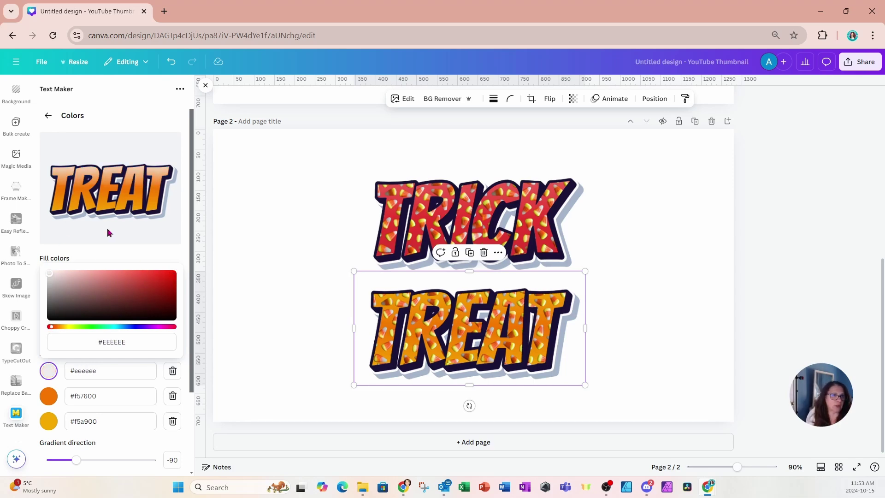
pyautogui.moveTo(50, 276); pyautogui.dragTo(115, 274)
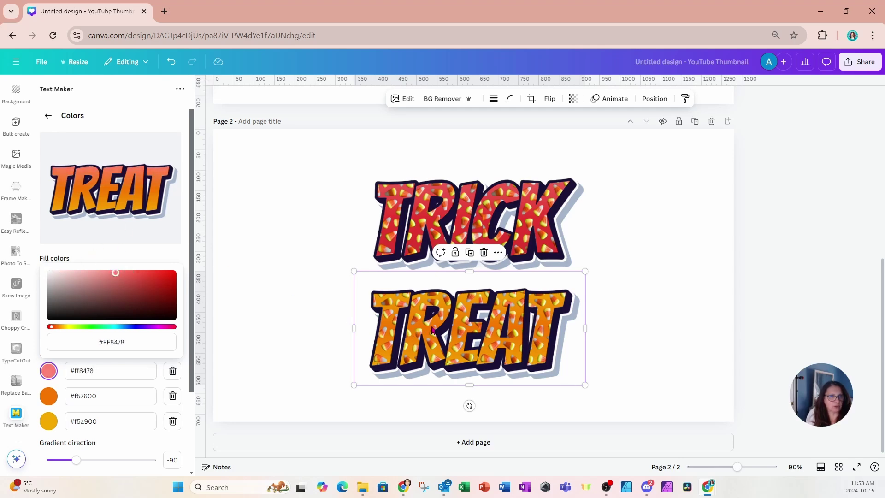
# Step: Turn the yellow end stop red and the middle orange stop near-white
pyautogui.click(49, 421)
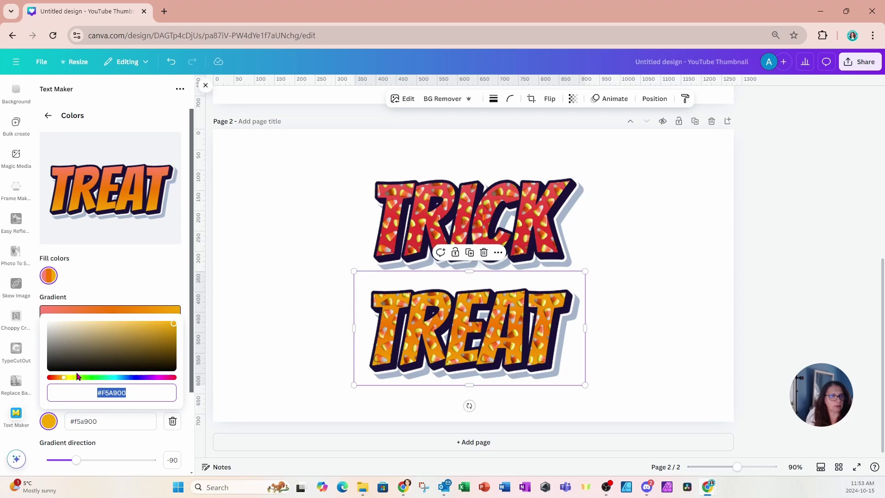
pyautogui.moveTo(63, 378); pyautogui.dragTo(50, 381)
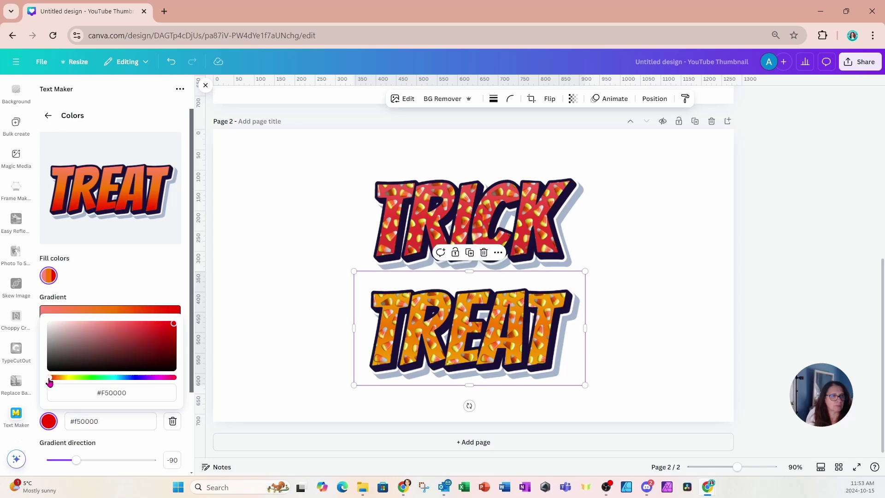
pyautogui.click(85, 287)
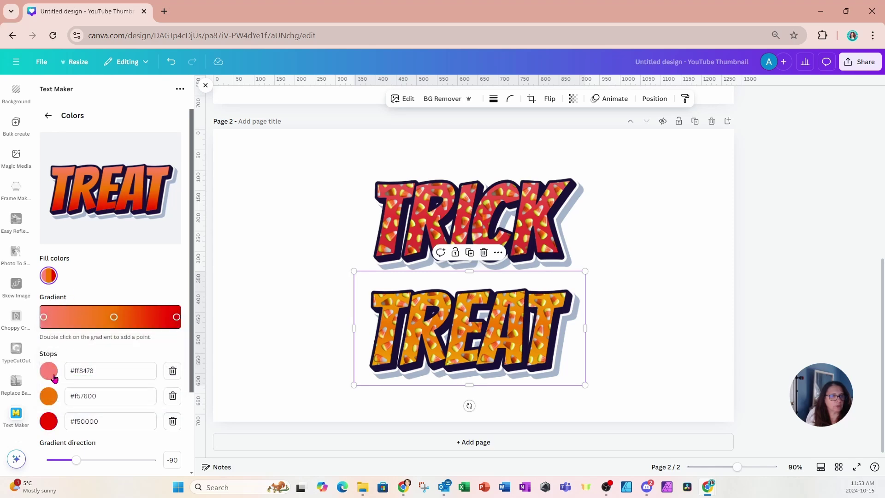
pyautogui.click(48, 394)
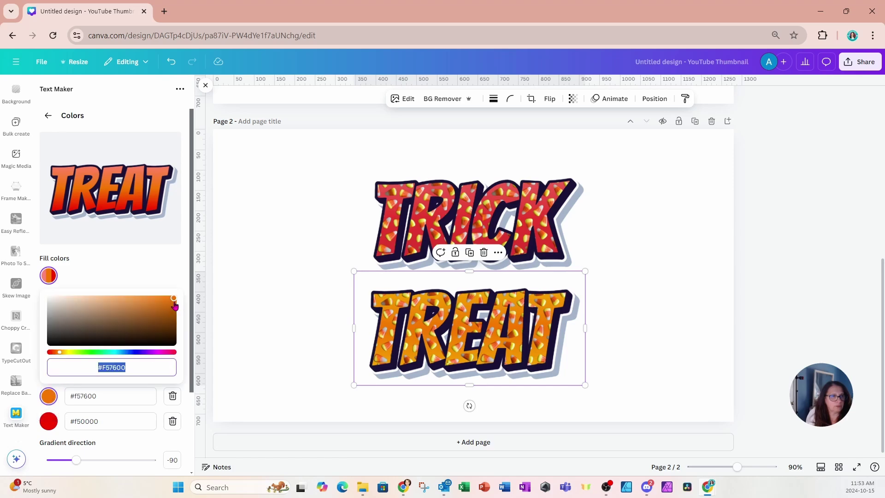
pyautogui.moveTo(174, 302); pyautogui.dragTo(47, 302)
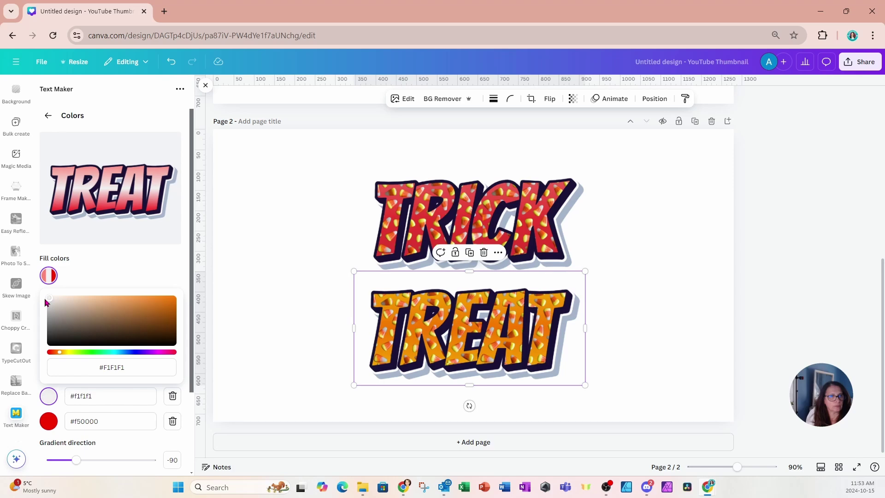
pyautogui.click(89, 276)
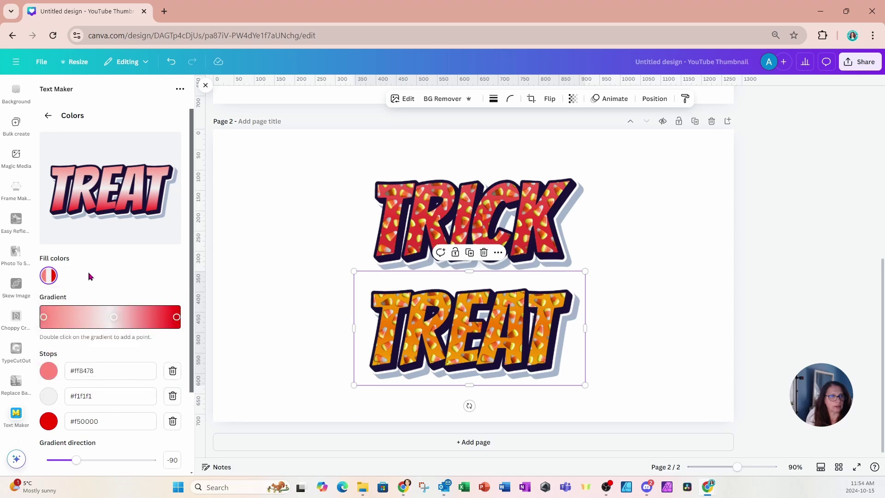
# Step: Adjust the first gradient stop to a peach orange
pyautogui.click(48, 369)
pyautogui.moveTo(51, 327); pyautogui.dragTo(59, 332)
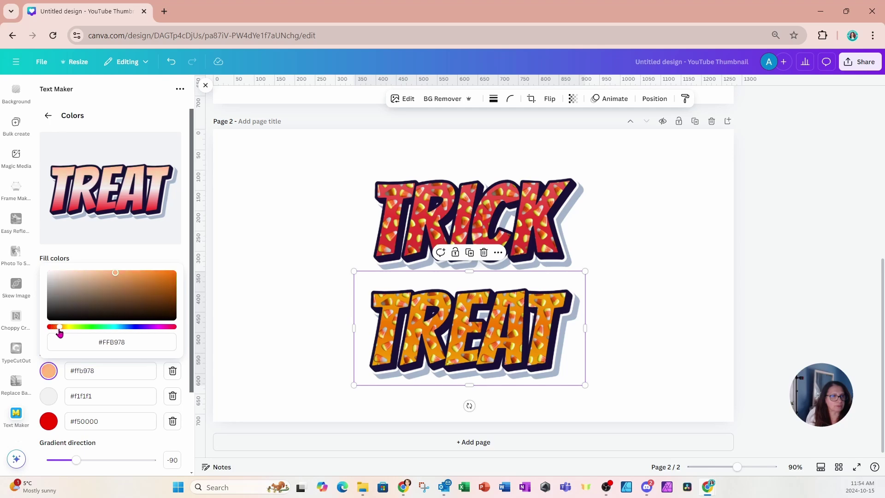
pyautogui.moveTo(117, 276); pyautogui.dragTo(148, 274)
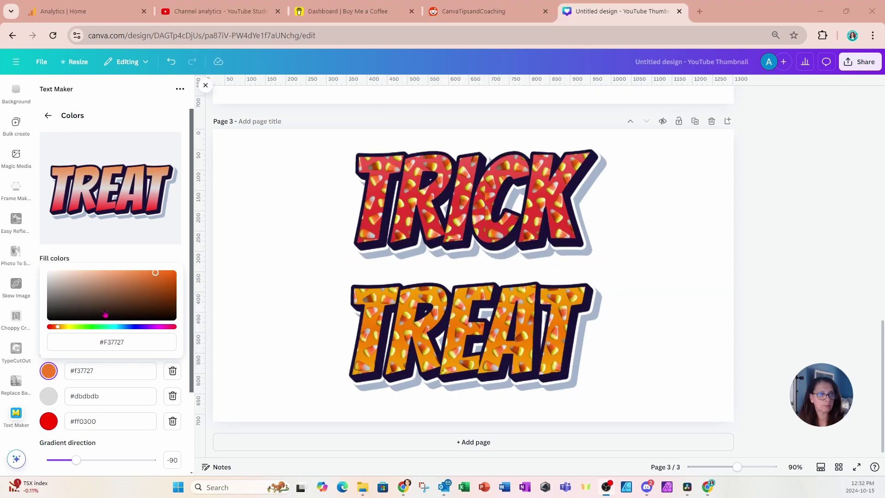
# Step: Finish the gradient with stops #f37727, #dbdbdb and #ff0300, then scroll down the panel
pyautogui.click(106, 257)
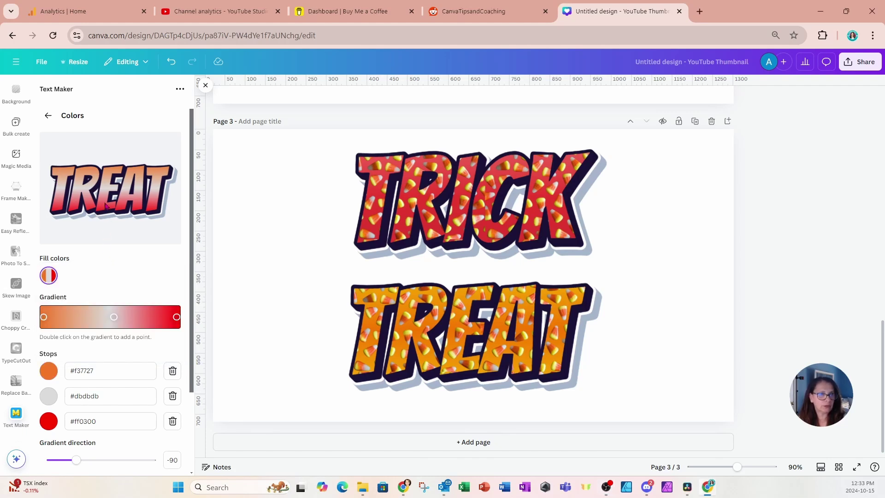
pyautogui.scroll(-2, 125, 374)
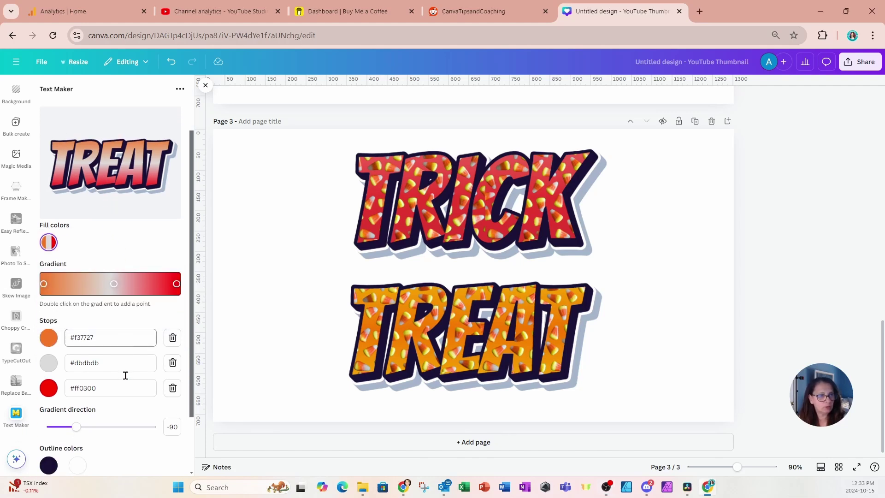
pyautogui.scroll(-1, 125, 375)
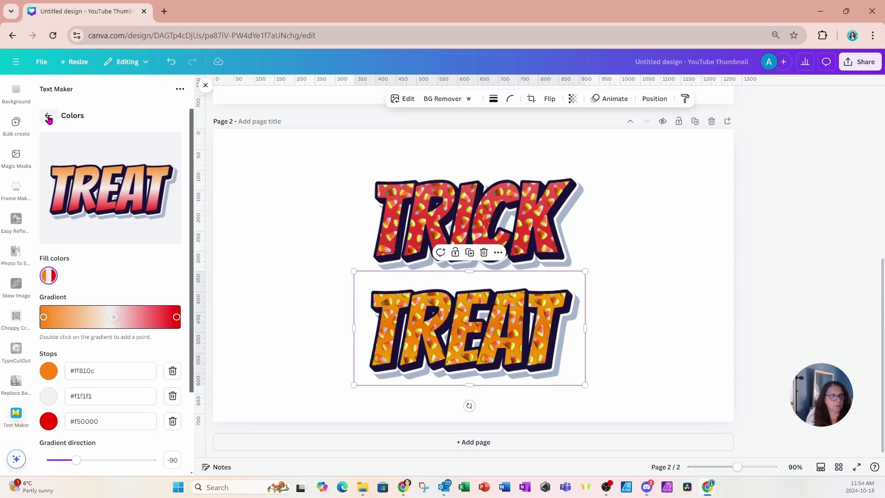
# Step: Replace TREAT with OR in the Text Maker and add the OR graphic to the design
pyautogui.click(49, 118)
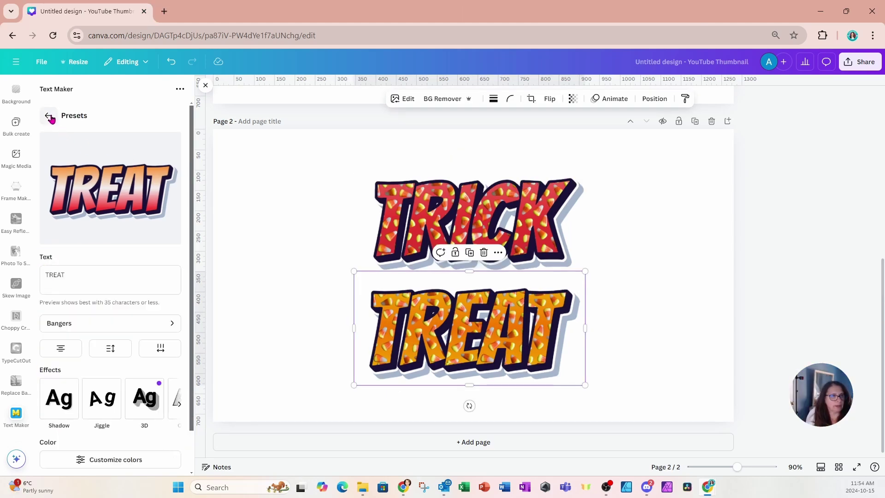
pyautogui.moveTo(73, 274); pyautogui.dragTo(30, 291)
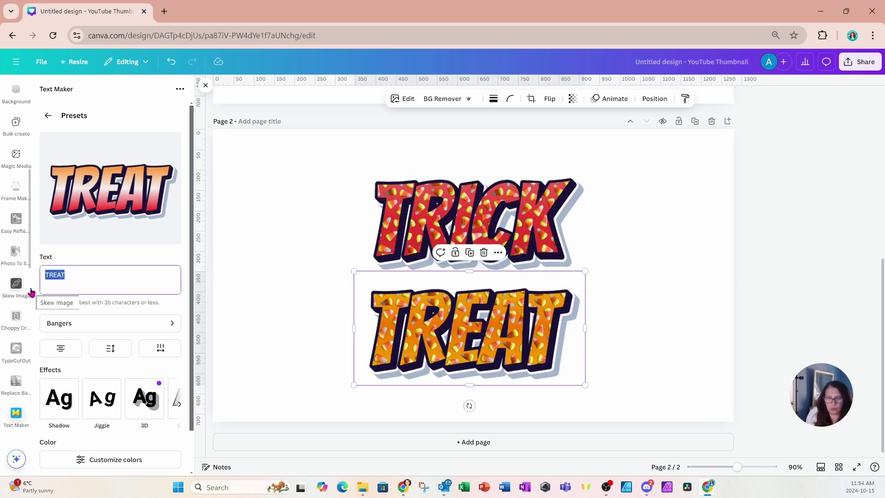
pyautogui.write('OR')
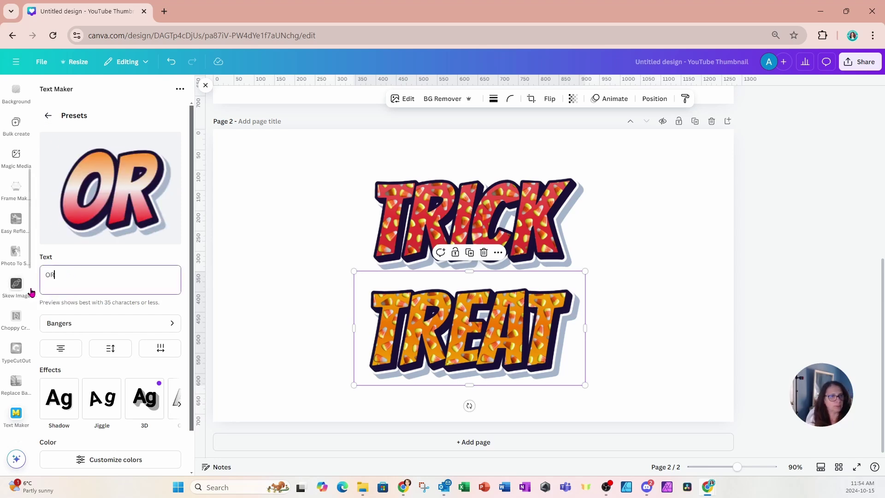
pyautogui.scroll(-1, 124, 304)
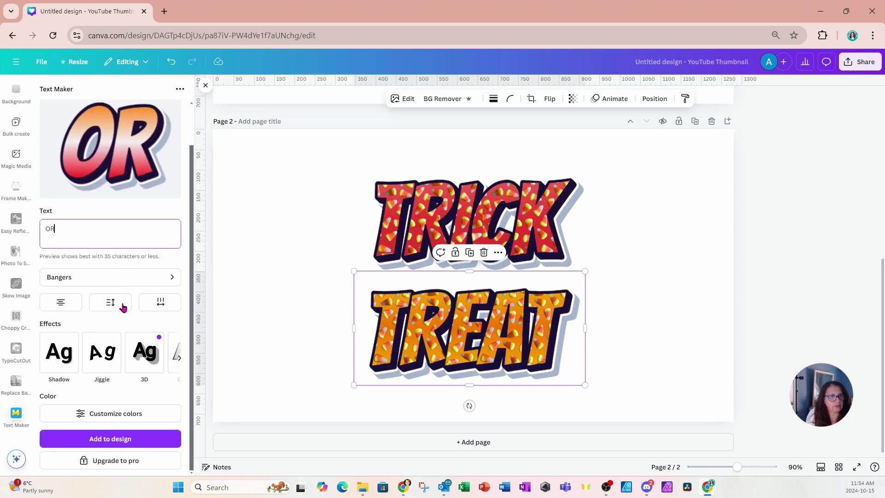
pyautogui.click(55, 437)
pyautogui.click(105, 180)
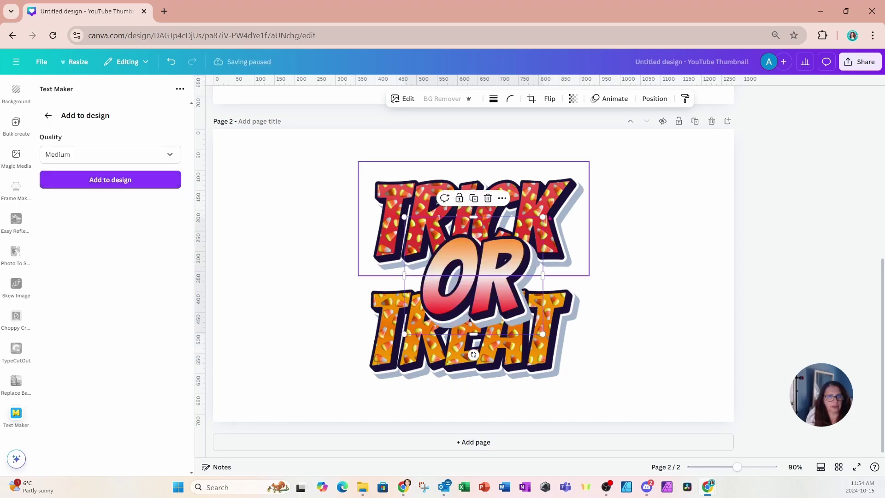
# Step: Shrink OR, tilt it slightly counter-clockwise and centre it between TRICK and TREAT
pyautogui.moveTo(544, 217); pyautogui.dragTo(498, 255)
pyautogui.moveTo(463, 301); pyautogui.dragTo(476, 274)
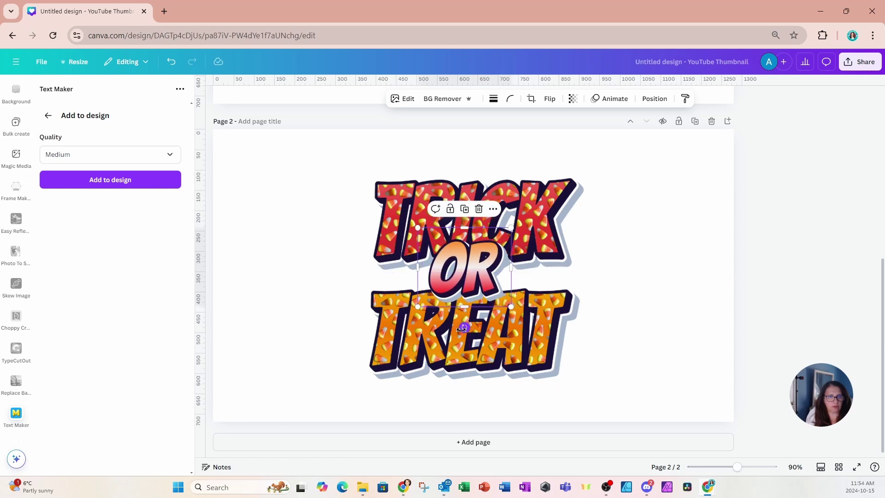
pyautogui.moveTo(462, 328); pyautogui.dragTo(472, 328)
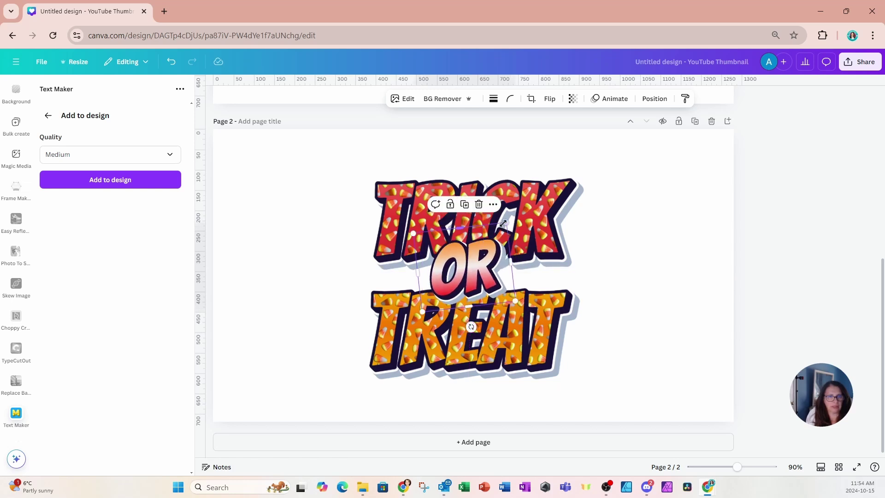
pyautogui.moveTo(503, 223); pyautogui.dragTo(499, 233)
pyautogui.moveTo(471, 272); pyautogui.dragTo(471, 273)
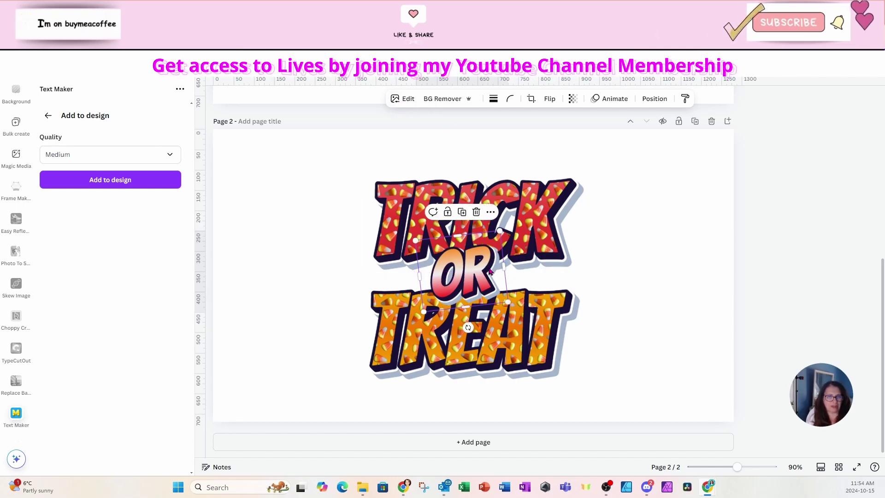
# Step: Give OR a white (#FFFAFA) Outline shadow at size about 77
pyautogui.click(399, 100)
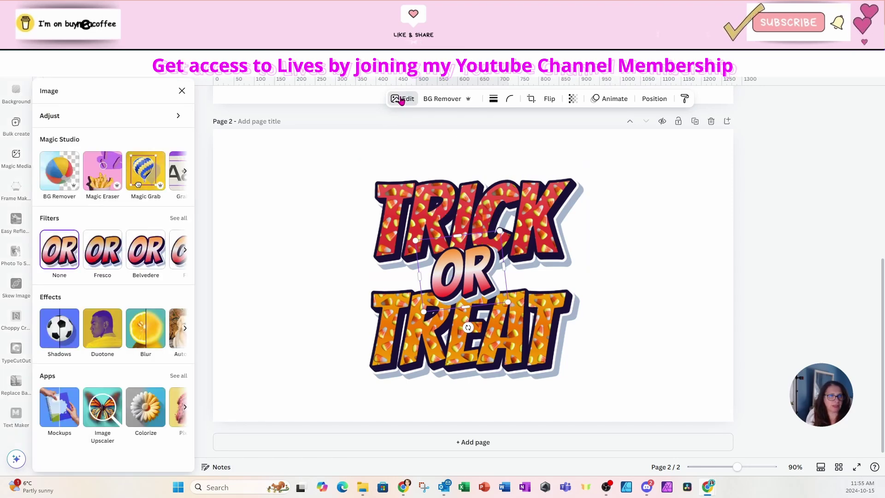
pyautogui.click(57, 336)
pyautogui.click(167, 199)
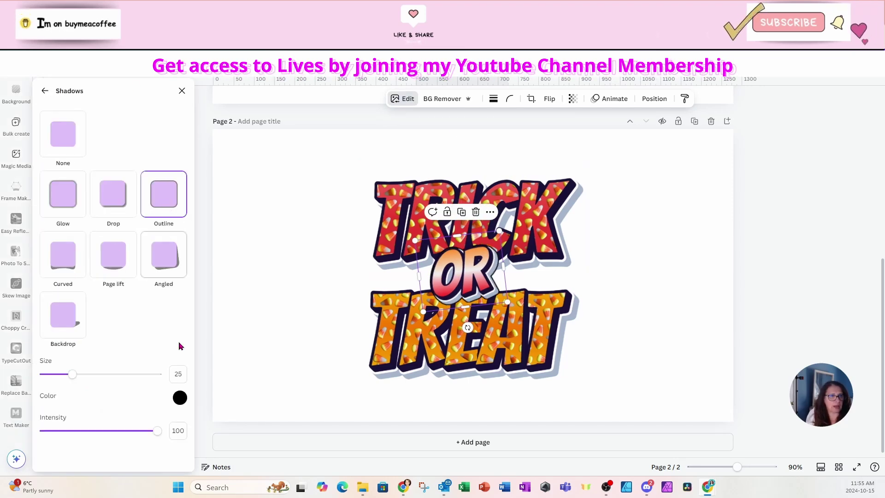
pyautogui.click(180, 396)
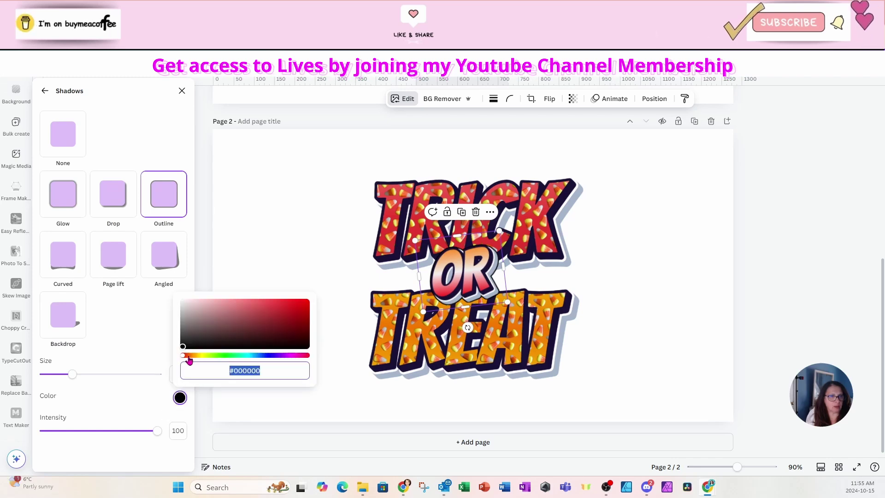
pyautogui.moveTo(184, 341); pyautogui.dragTo(183, 287)
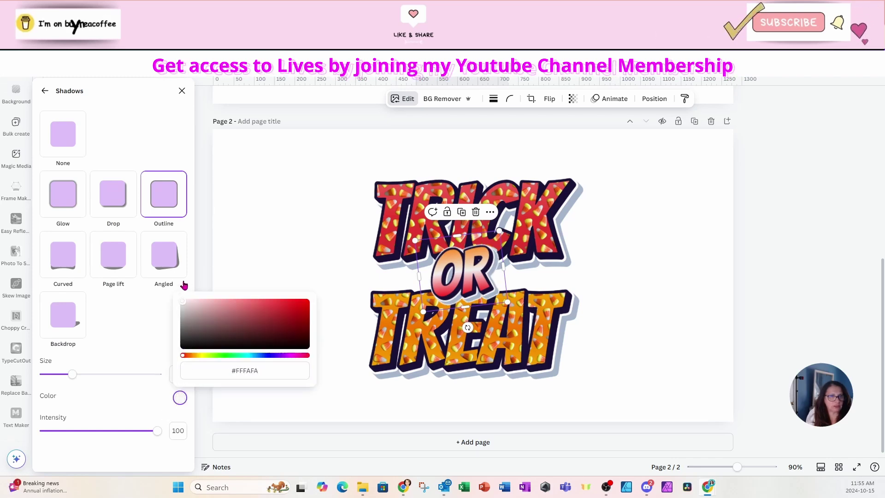
pyautogui.click(80, 374)
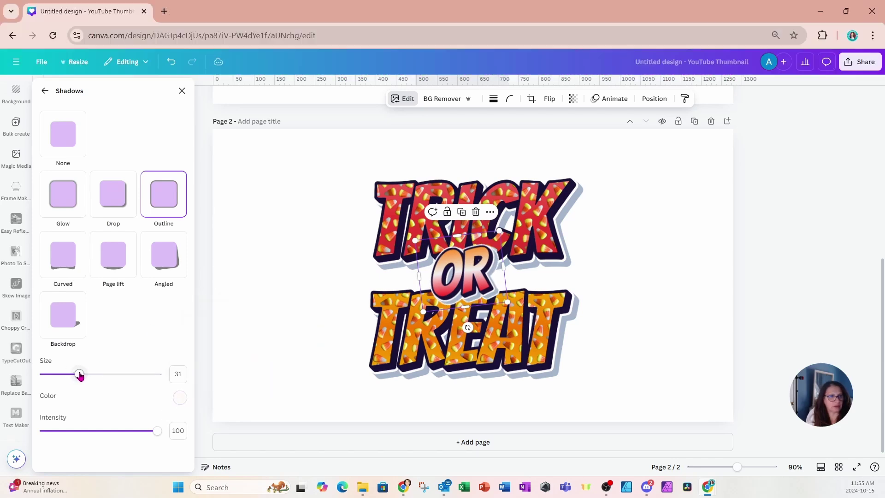
pyautogui.moveTo(80, 376); pyautogui.dragTo(131, 375)
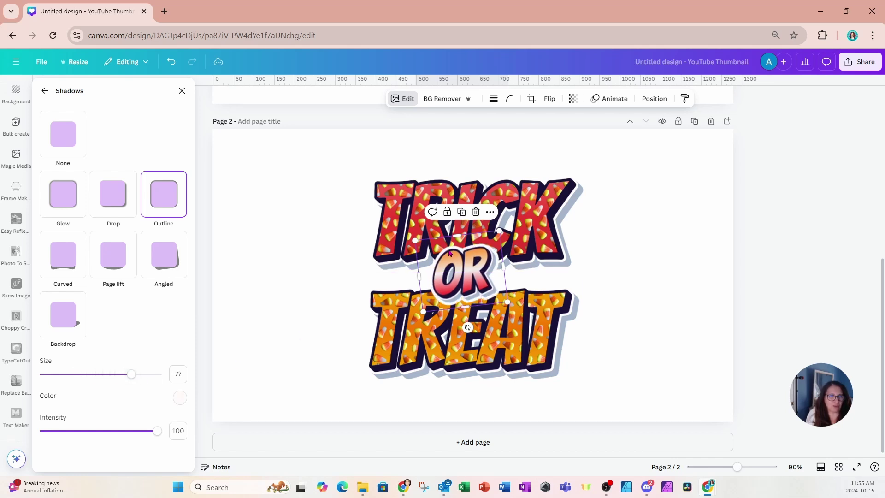
pyautogui.click(279, 207)
pyautogui.scroll(5, 22, 151)
# Step: Add a square from Elements with a transparent fill and a solid border
pyautogui.scroll(3, 22, 150)
pyautogui.click(17, 132)
pyautogui.click(47, 225)
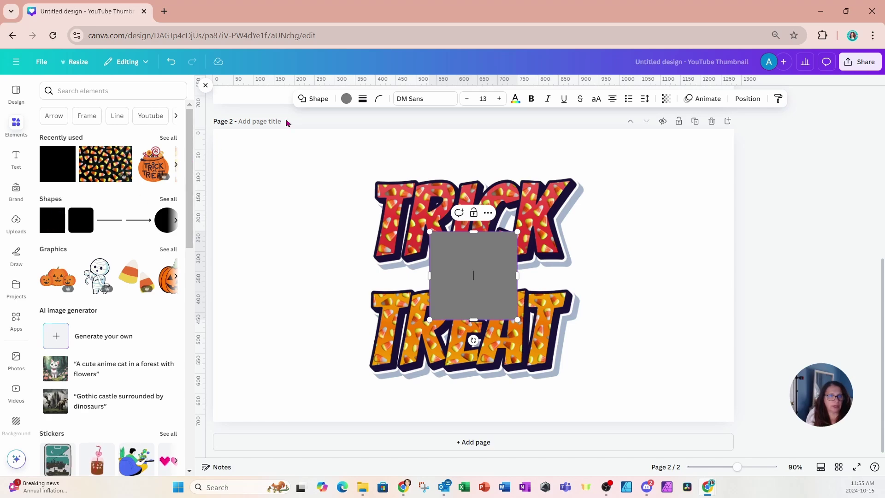
pyautogui.click(345, 99)
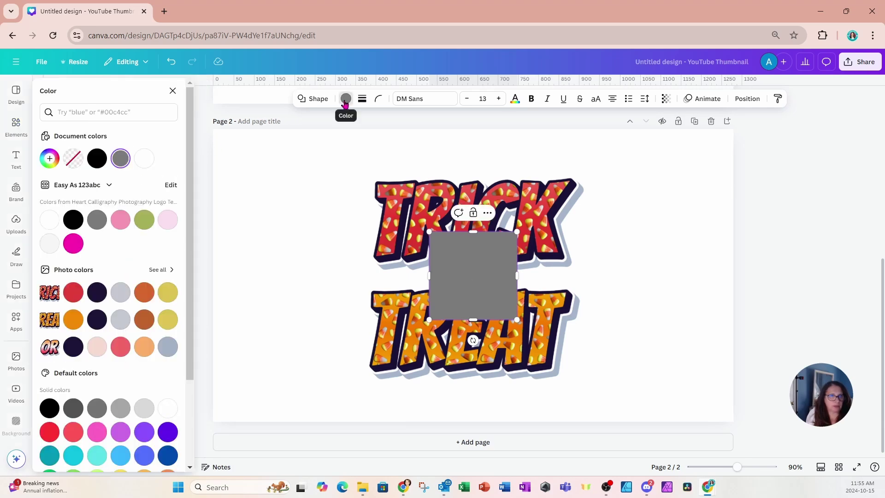
pyautogui.click(72, 160)
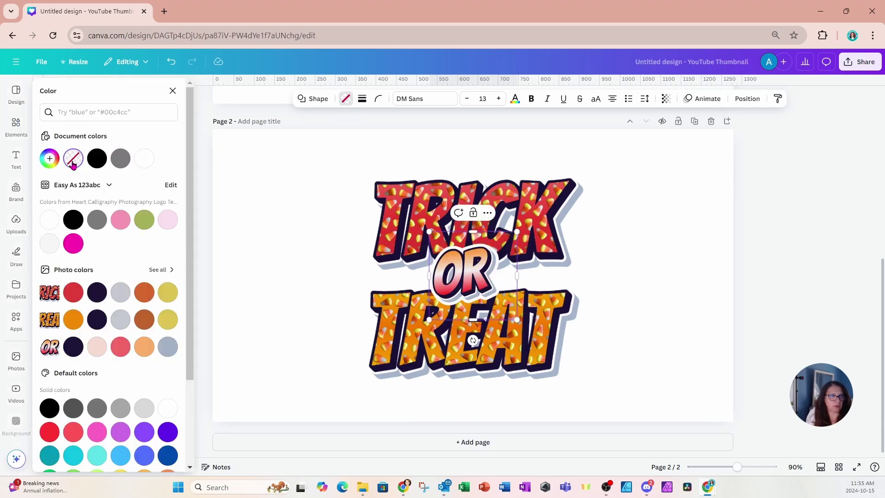
pyautogui.click(361, 99)
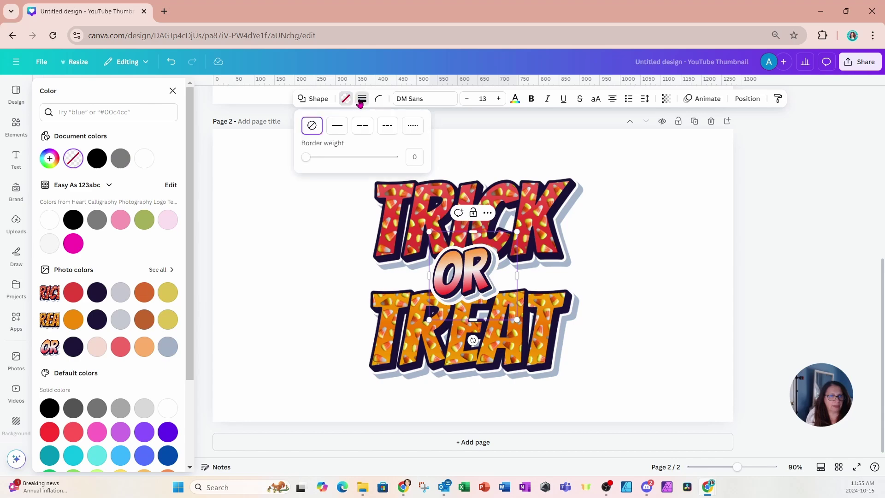
pyautogui.click(339, 128)
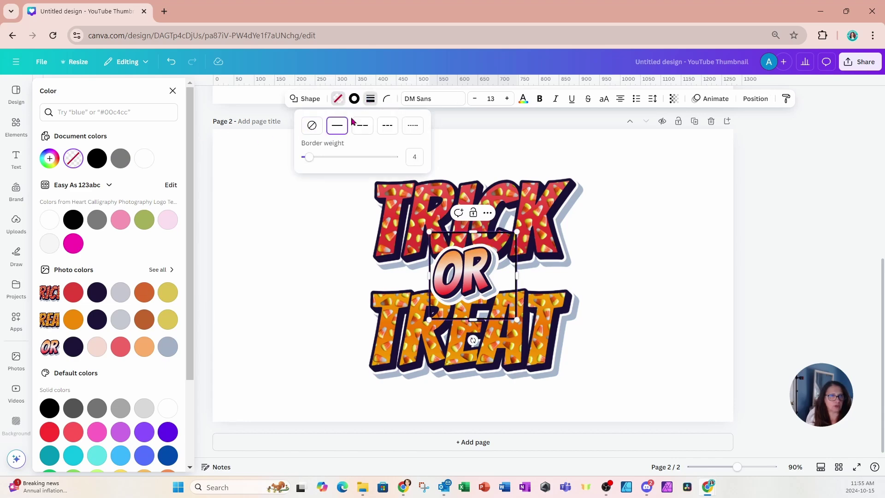
# Step: Colour the border with the orange gradient and stretch the frame around the whole title
pyautogui.click(352, 100)
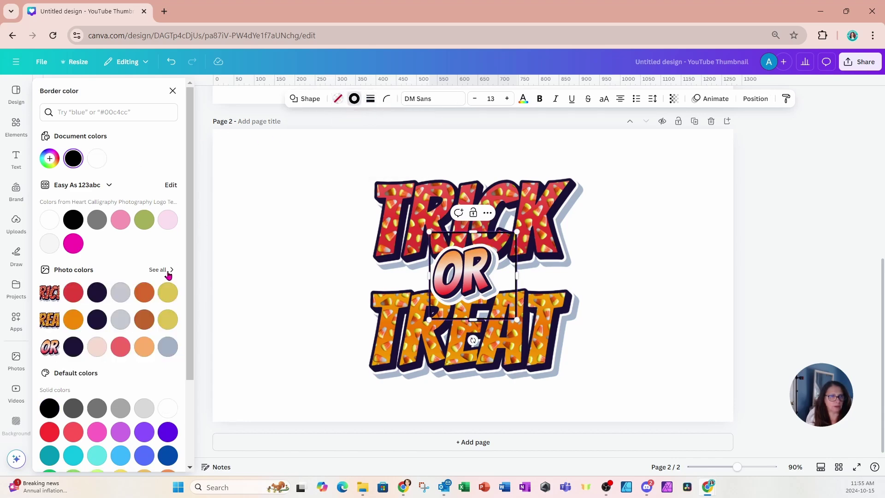
pyautogui.scroll(-3, 121, 335)
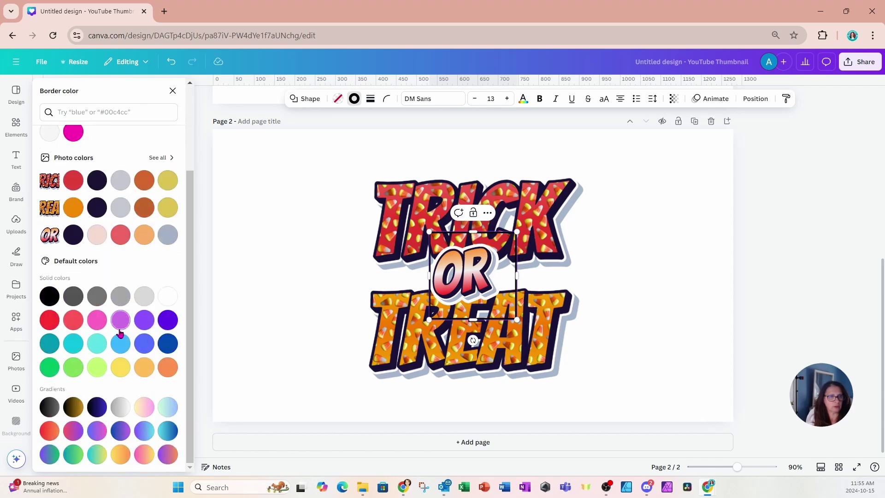
pyautogui.click(122, 454)
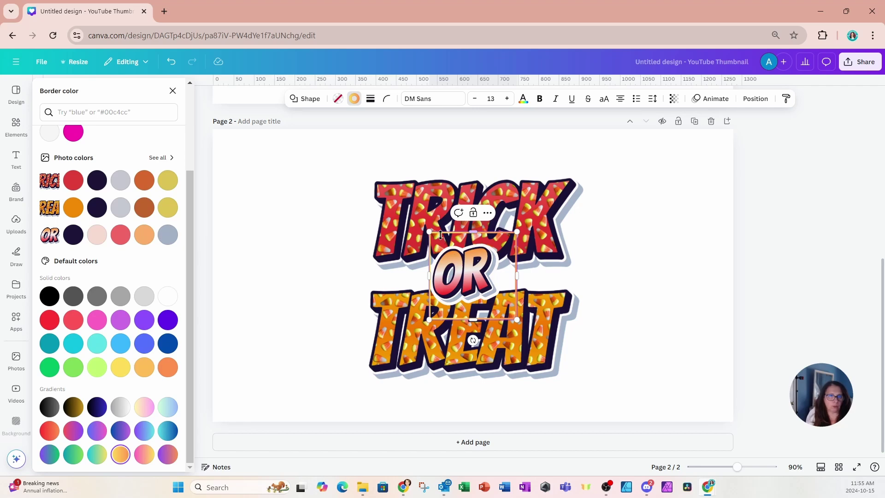
pyautogui.moveTo(429, 232); pyautogui.dragTo(348, 204)
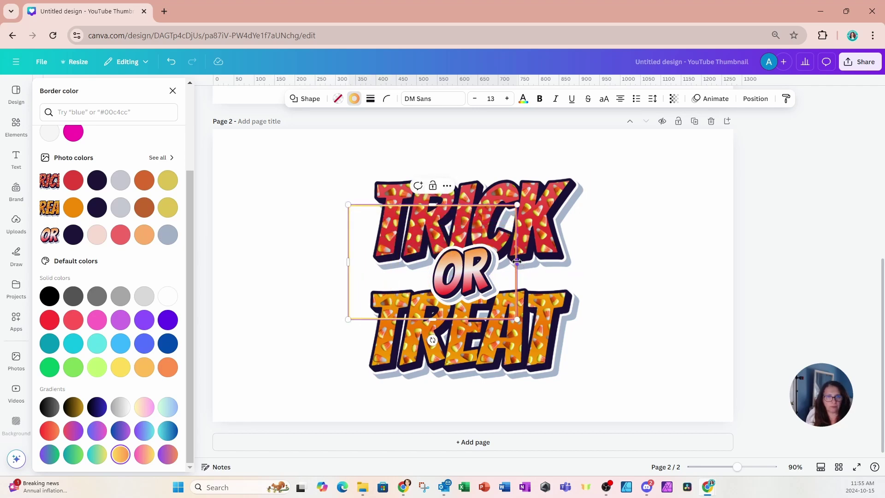
pyautogui.moveTo(517, 261); pyautogui.dragTo(588, 266)
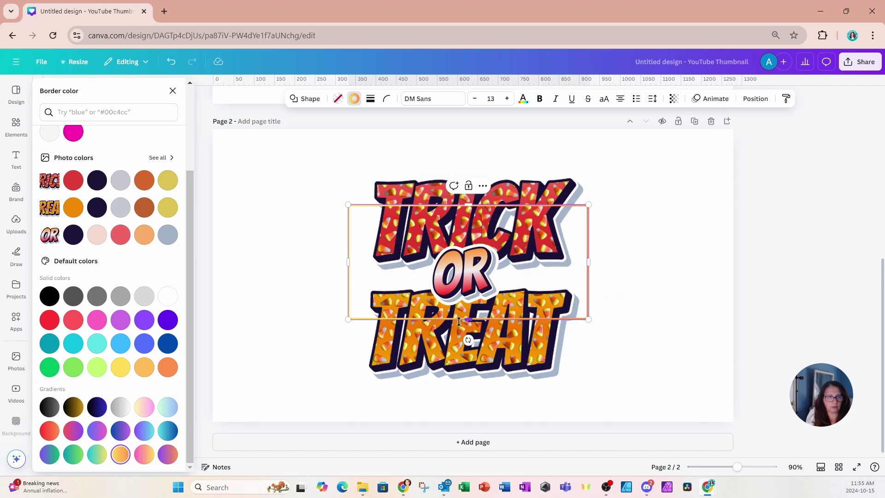
pyautogui.moveTo(459, 318); pyautogui.dragTo(460, 350)
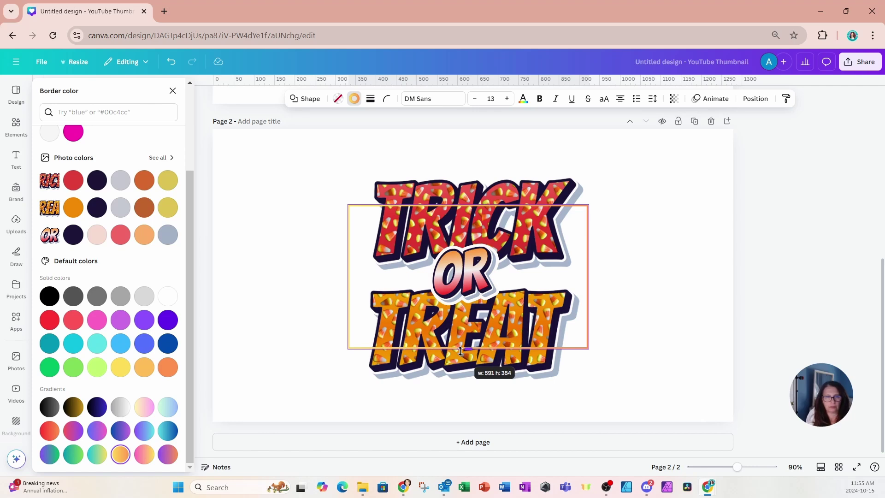
pyautogui.moveTo(460, 351); pyautogui.dragTo(460, 350)
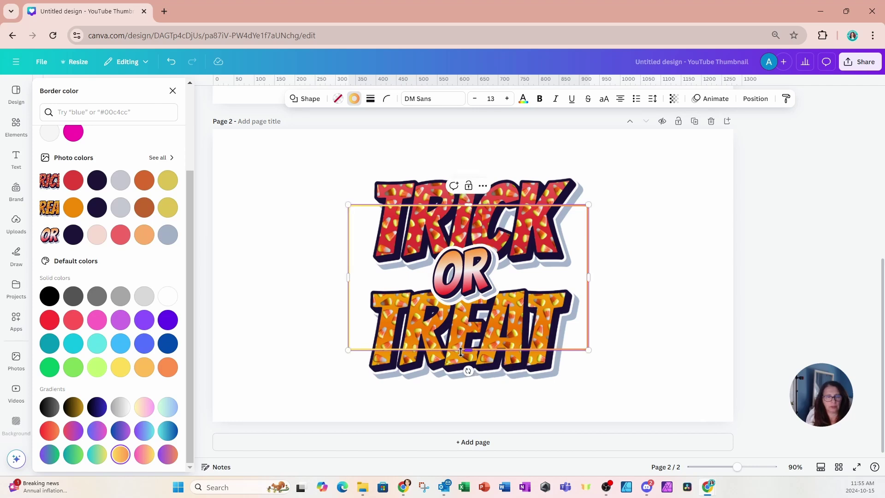
# Step: Set the frame's corner rounding to 22 and border weight to 10
pyautogui.click(386, 98)
pyautogui.moveTo(345, 137); pyautogui.dragTo(355, 136)
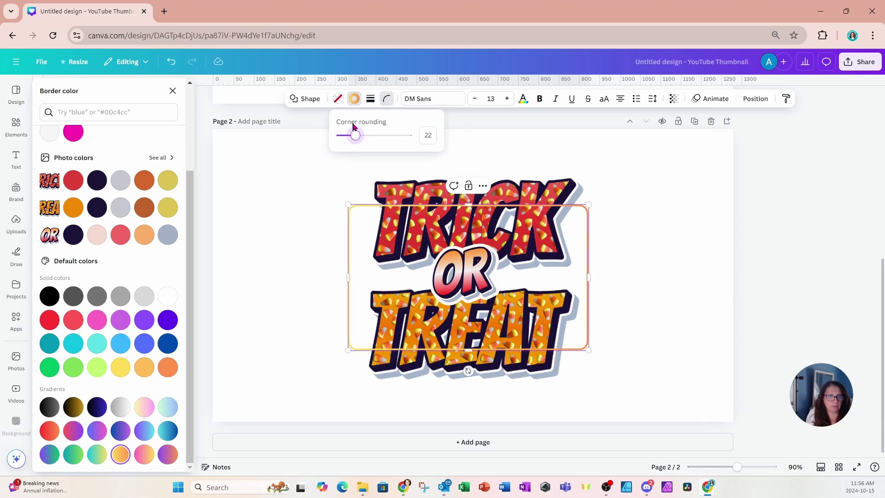
pyautogui.click(370, 99)
pyautogui.moveTo(317, 157); pyautogui.dragTo(322, 159)
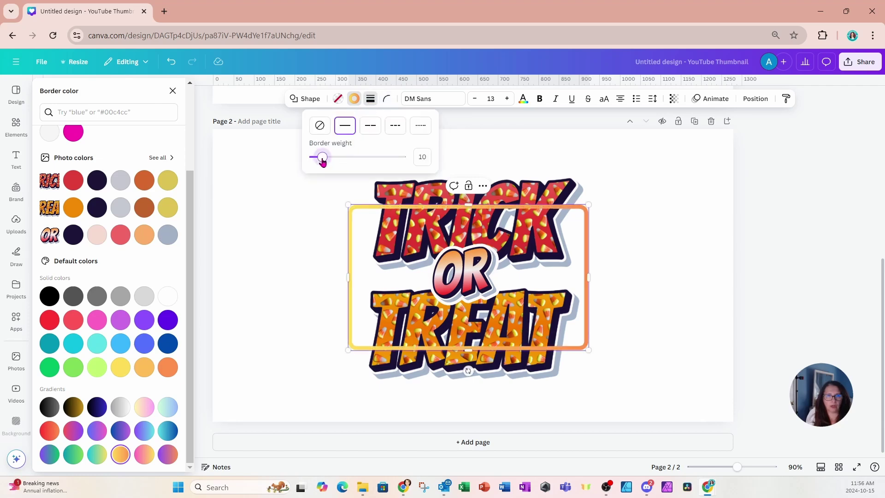
pyautogui.click(310, 219)
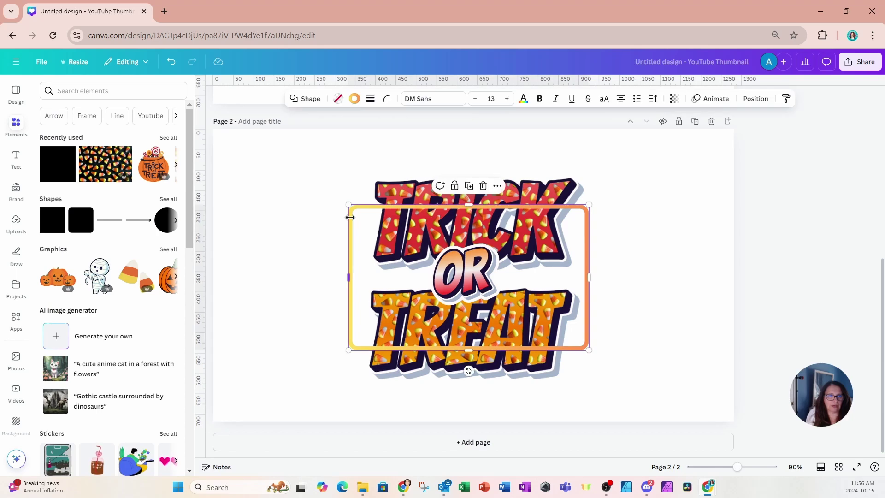
# Step: Move the frame layer below TRICK in Position > Layers
pyautogui.click(755, 98)
pyautogui.click(165, 117)
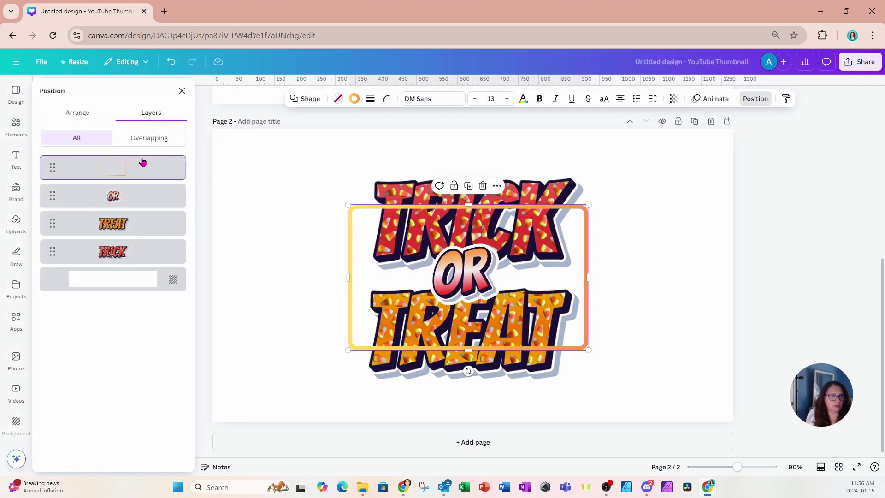
pyautogui.moveTo(141, 172); pyautogui.dragTo(138, 261)
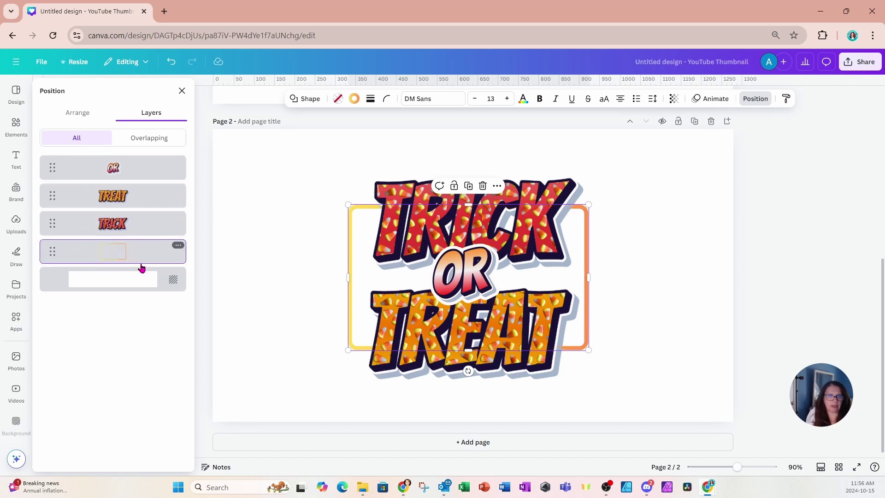
pyautogui.click(258, 245)
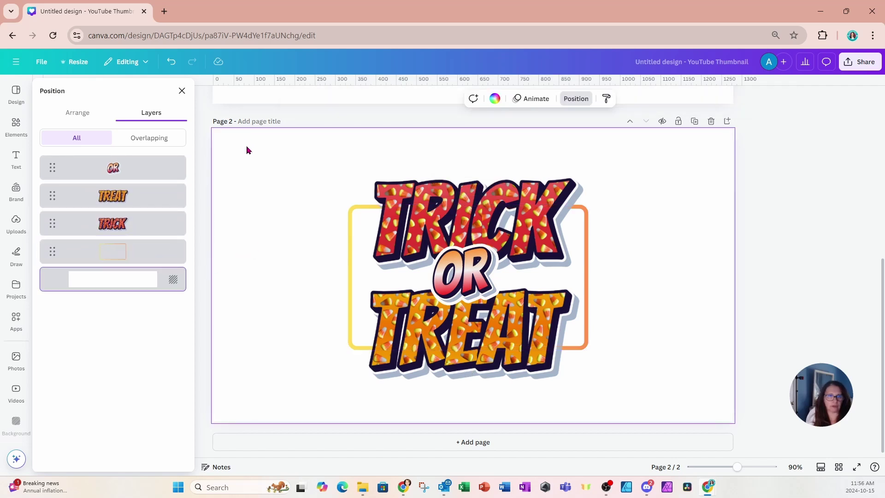
# Step: Select the title words and frame together, enlarge them and recentre them on the page
pyautogui.moveTo(247, 148); pyautogui.dragTo(631, 407)
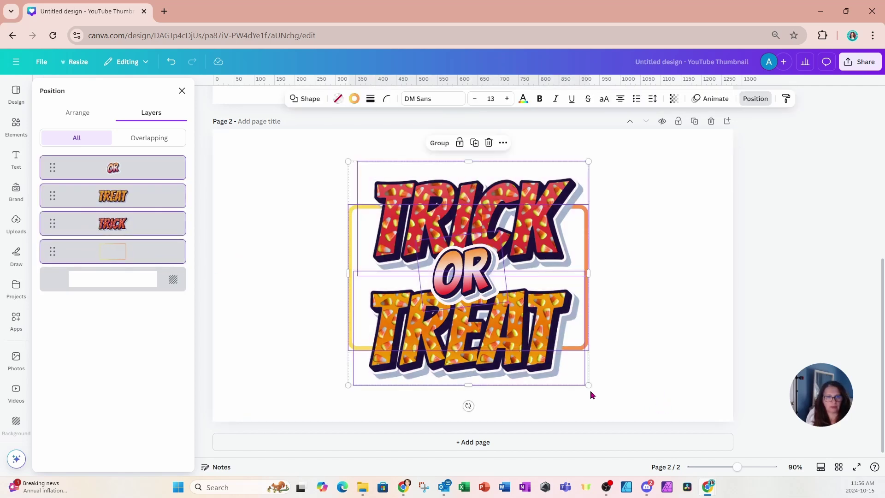
pyautogui.moveTo(588, 385); pyautogui.dragTo(614, 403)
pyautogui.moveTo(349, 161); pyautogui.dragTo(317, 148)
pyautogui.moveTo(456, 273)
pyautogui.mouseDown()
pyautogui.moveTo(449, 263)
pyautogui.moveTo(456, 265)
pyautogui.mouseUp()
pyautogui.click(641, 203)
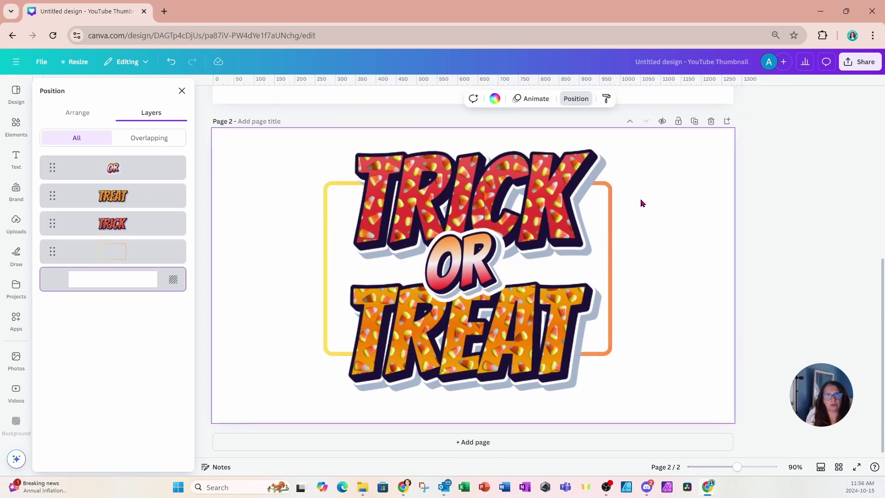